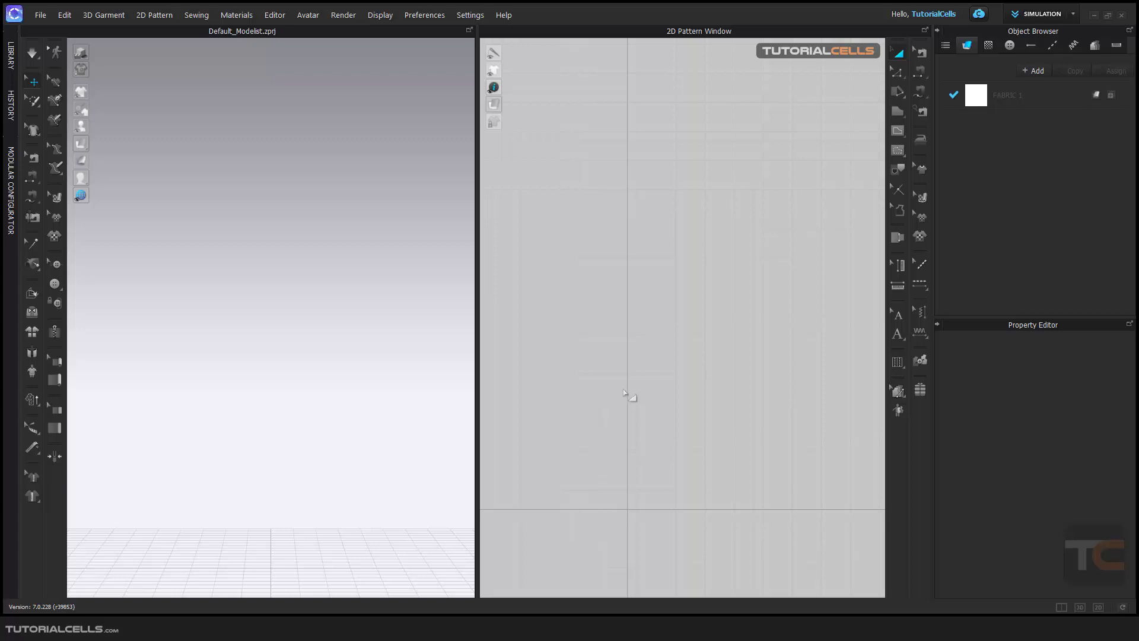
Step: Switch to the 2D-only layout, zoom the grid, and check the pattern sheet image
{"action": "right_click_drag", "start_coordinate": [633, 396], "coordinate": [663, 204]}
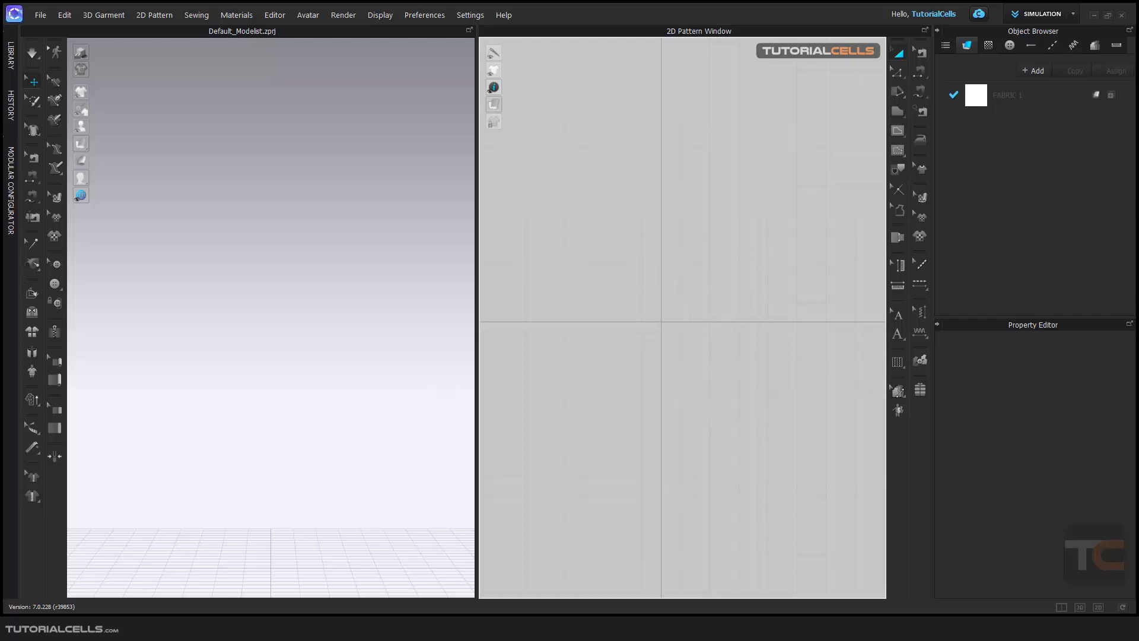
{"action": "left_click", "coordinate": [1095, 609]}
{"action": "scroll", "coordinate": [373, 321], "scroll_direction": "up", "scroll_amount": 5}
{"action": "scroll", "coordinate": [440, 307], "scroll_direction": "up", "scroll_amount": 2}
{"action": "key", "text": "alt+Tab"}
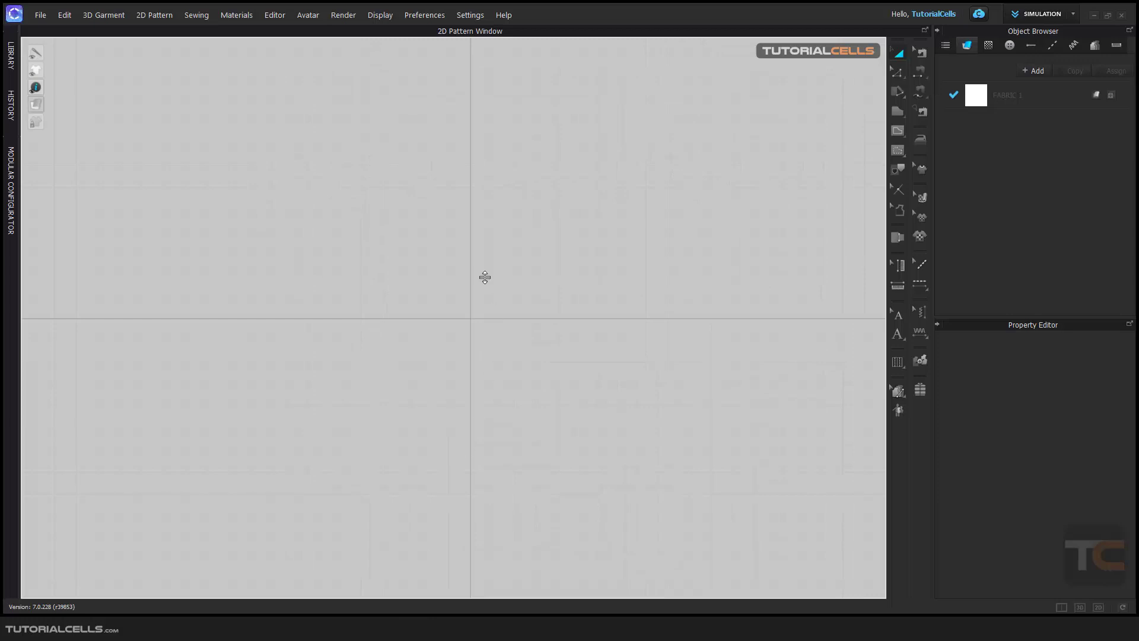
Step: Load the coat pattern sheet image through Format 2D Background
{"action": "right_click", "coordinate": [514, 208]}
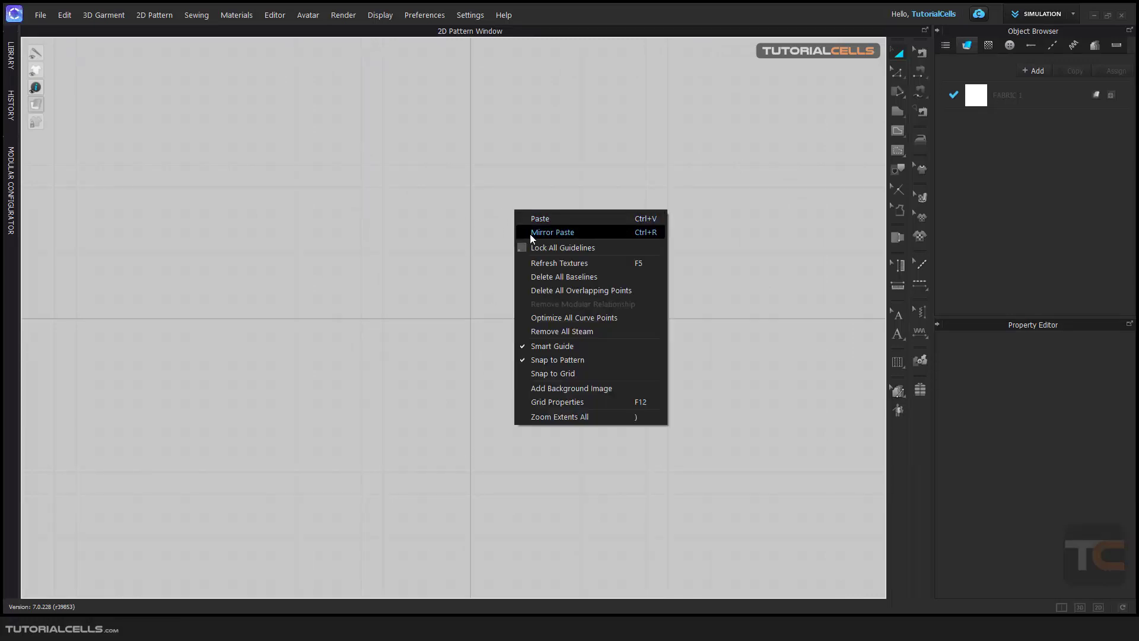
{"action": "left_click", "coordinate": [599, 389]}
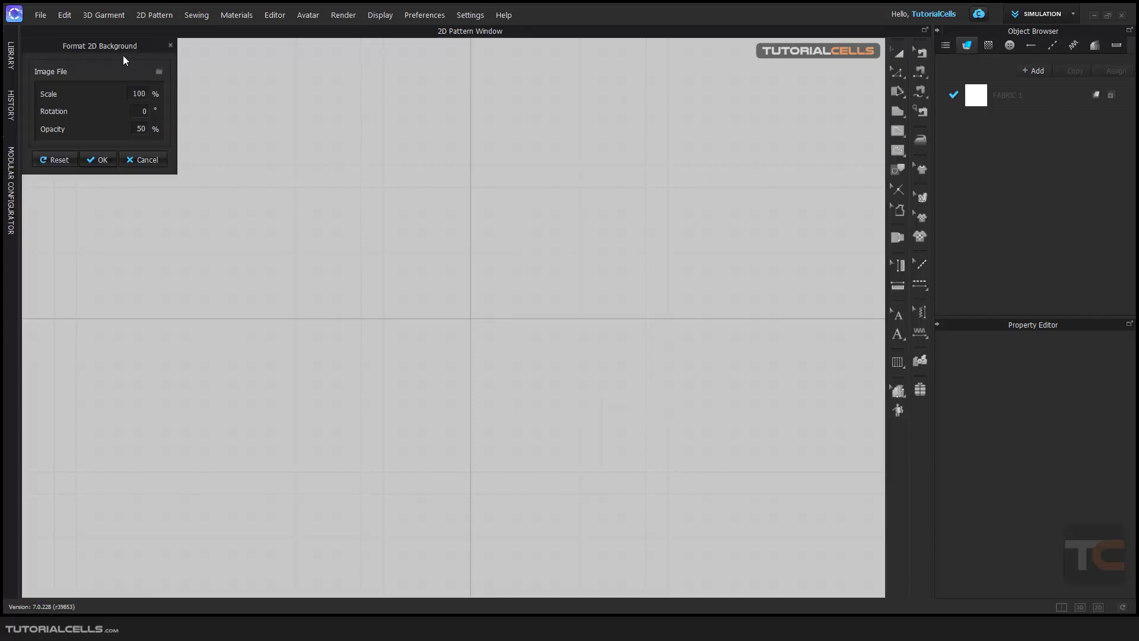
{"action": "left_click_drag", "start_coordinate": [122, 53], "coordinate": [239, 161]}
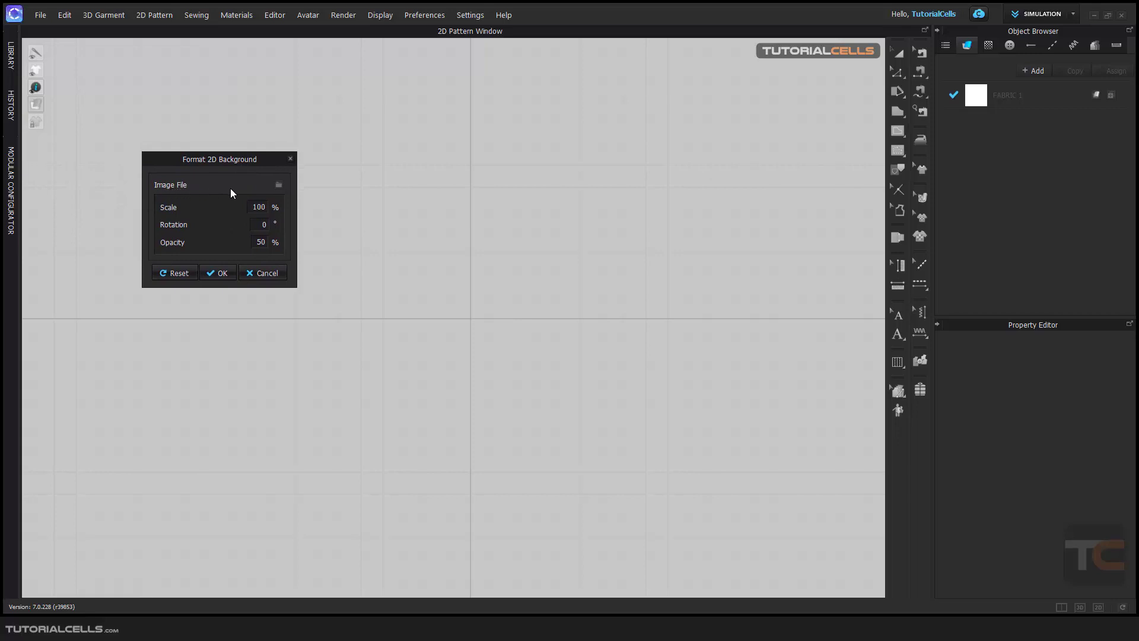
{"action": "left_click", "coordinate": [279, 185]}
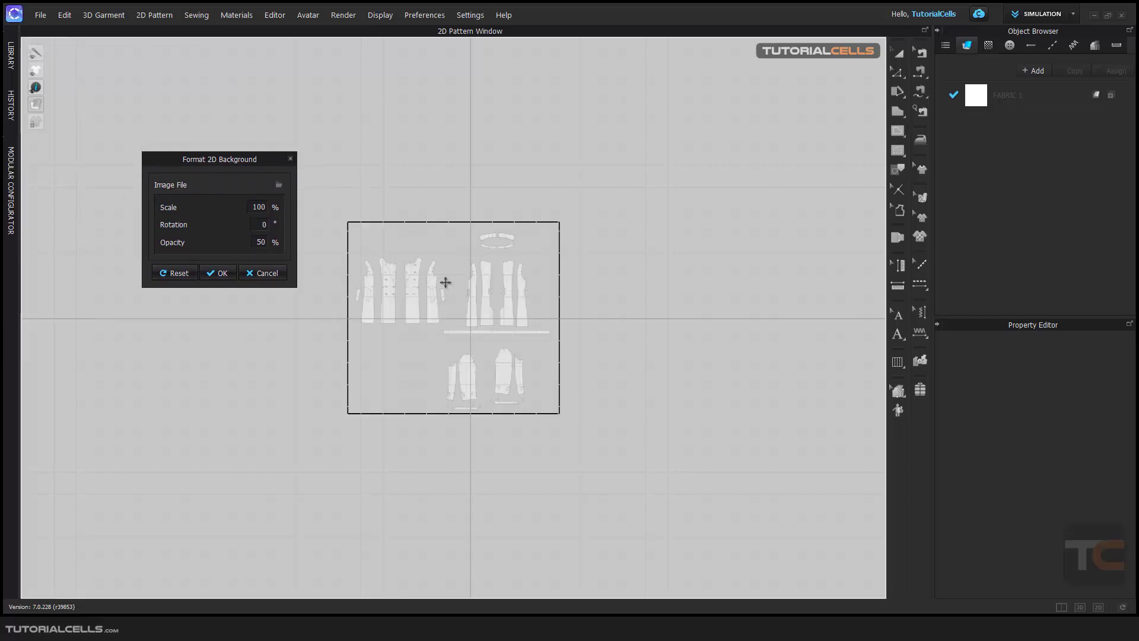
Step: Shift the coat pattern background up and right, and set its scale to 200%
{"action": "left_click_drag", "start_coordinate": [422, 294], "coordinate": [431, 280]}
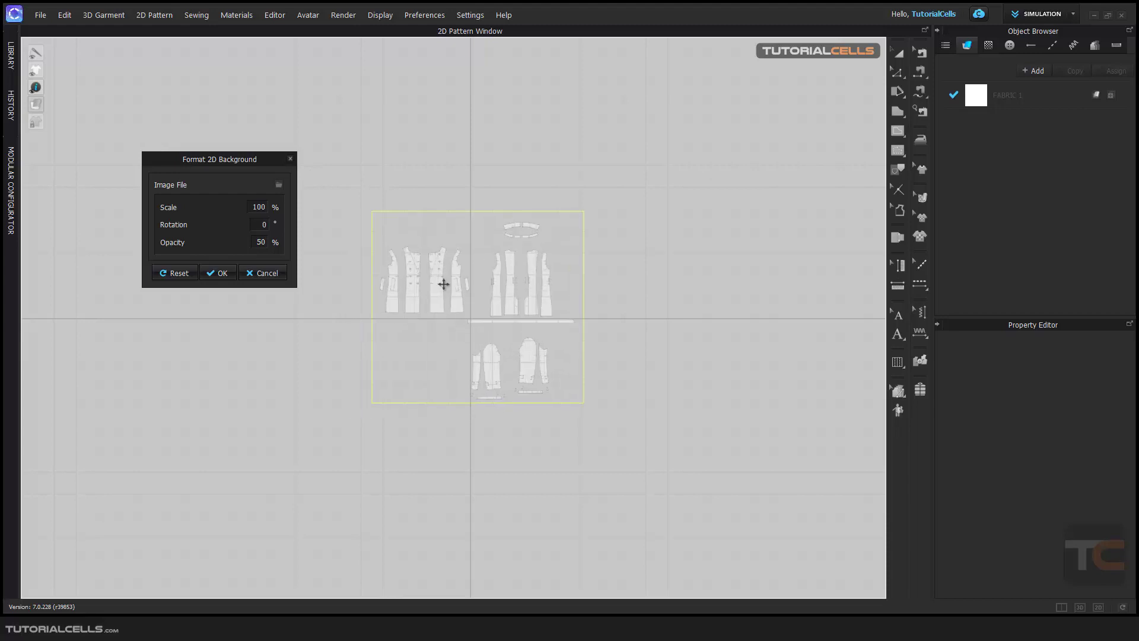
{"action": "left_click_drag", "start_coordinate": [236, 159], "coordinate": [223, 157]}
{"action": "left_click_drag", "start_coordinate": [427, 287], "coordinate": [432, 203]}
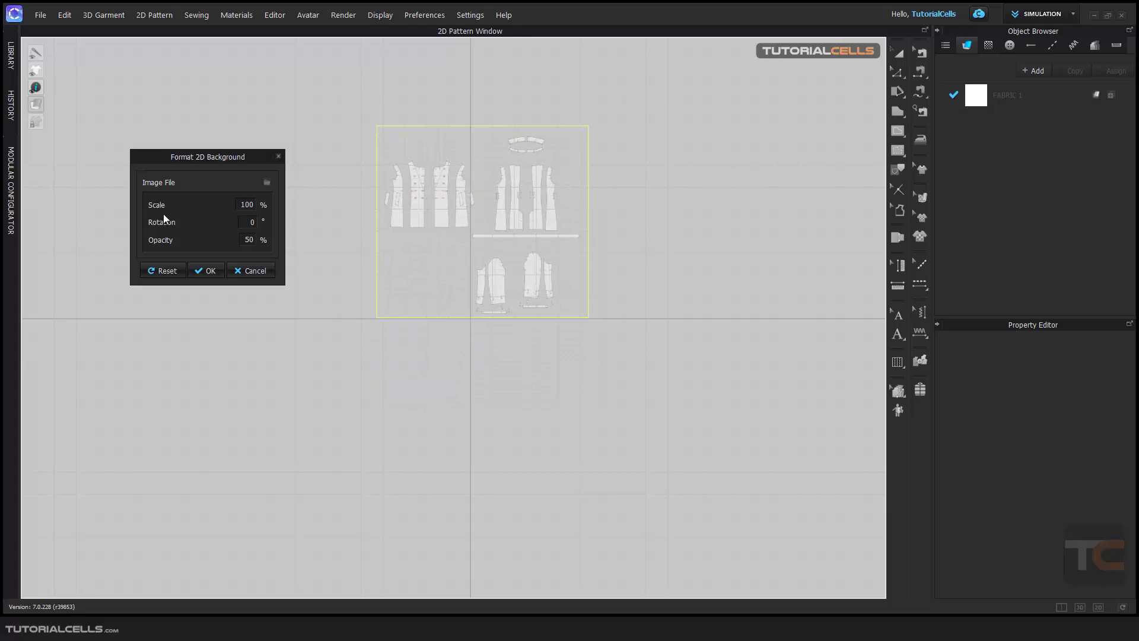
{"action": "double_click", "coordinate": [246, 204]}
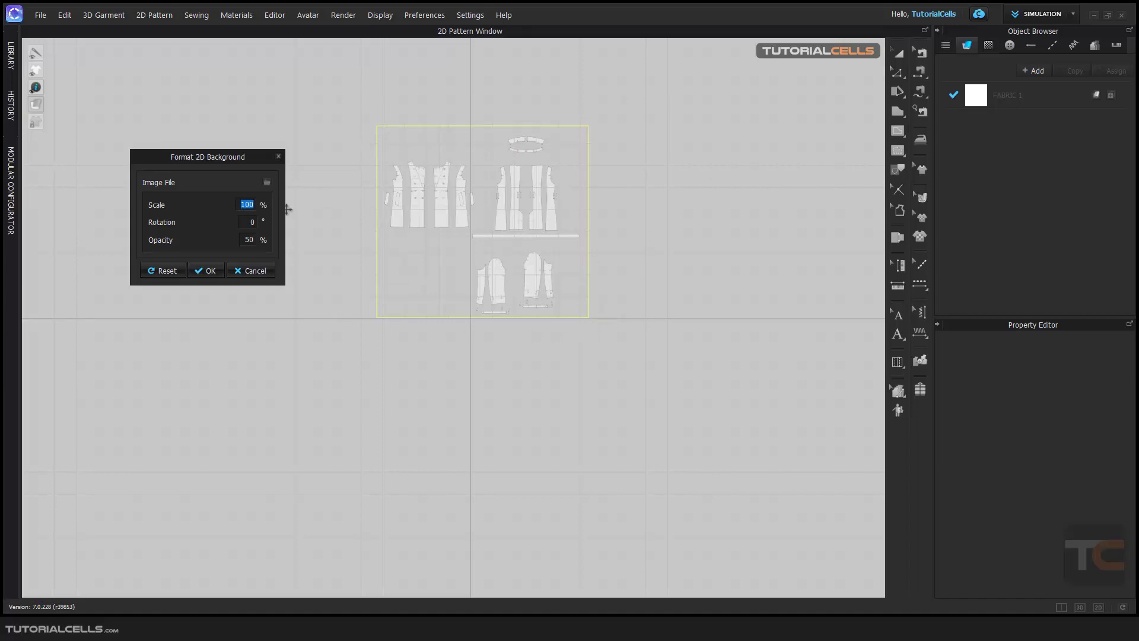
{"action": "type", "text": "200"}
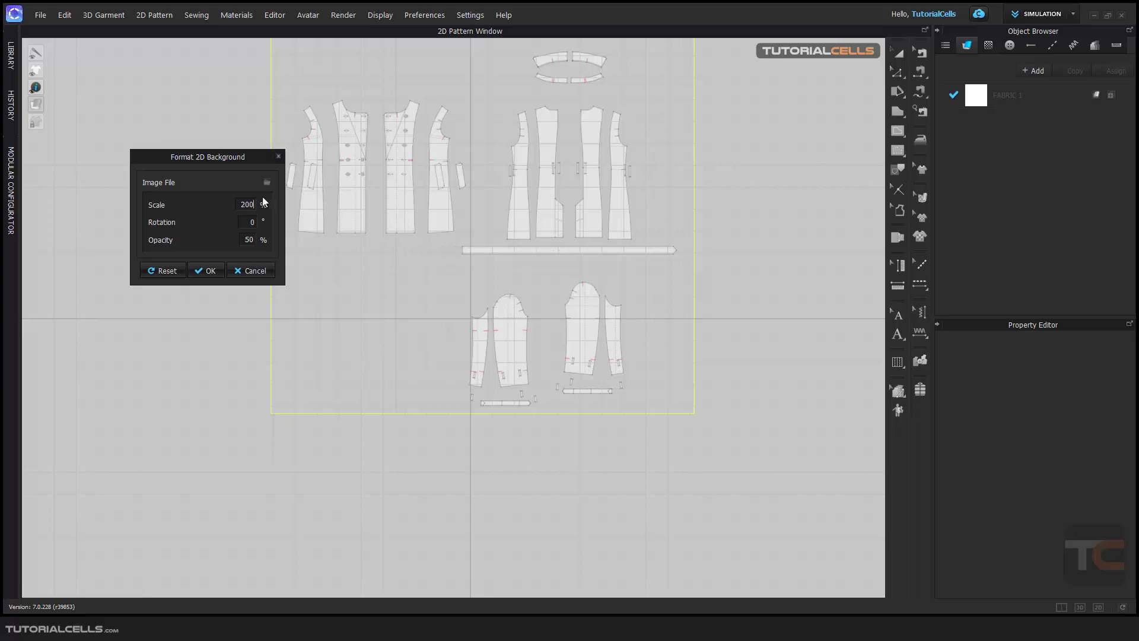
{"action": "left_click_drag", "start_coordinate": [217, 165], "coordinate": [186, 160]}
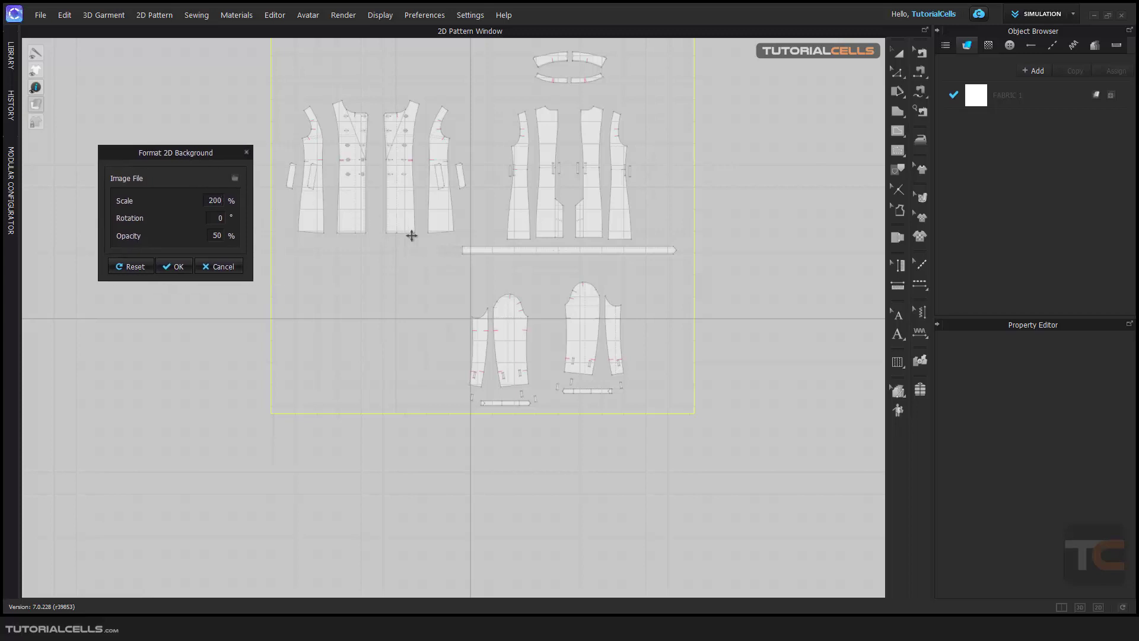
Step: Confirm the 200% background settings and zoom in on the left group of front panels
{"action": "left_click", "coordinate": [173, 267]}
{"action": "scroll", "coordinate": [542, 268], "scroll_direction": "down", "scroll_amount": 1}
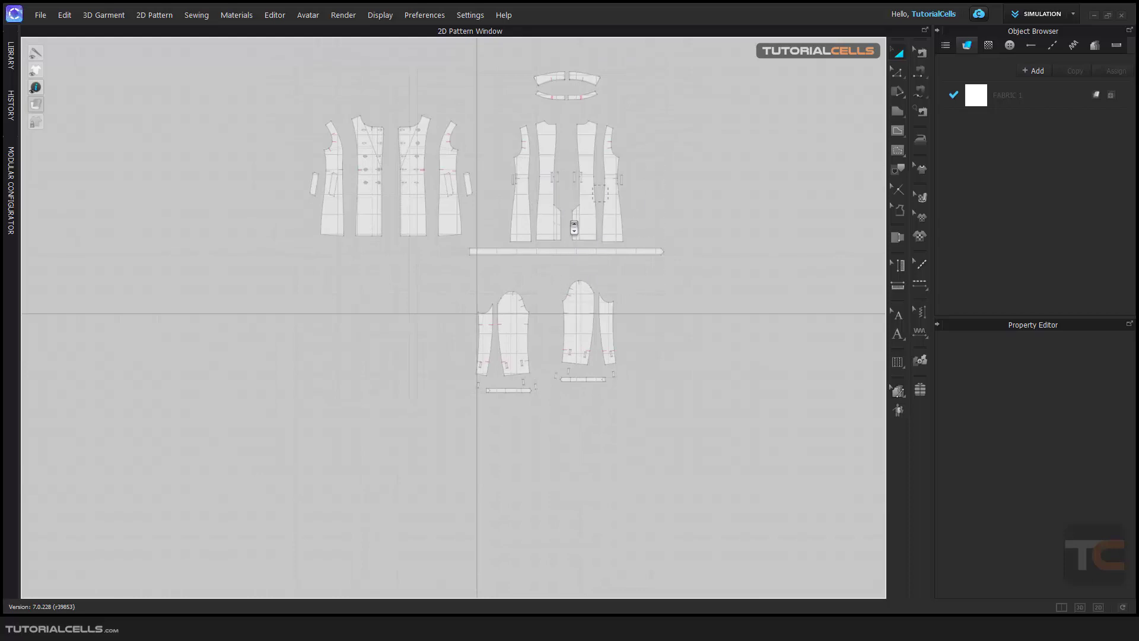
{"action": "scroll", "coordinate": [485, 222], "scroll_direction": "up", "scroll_amount": 5}
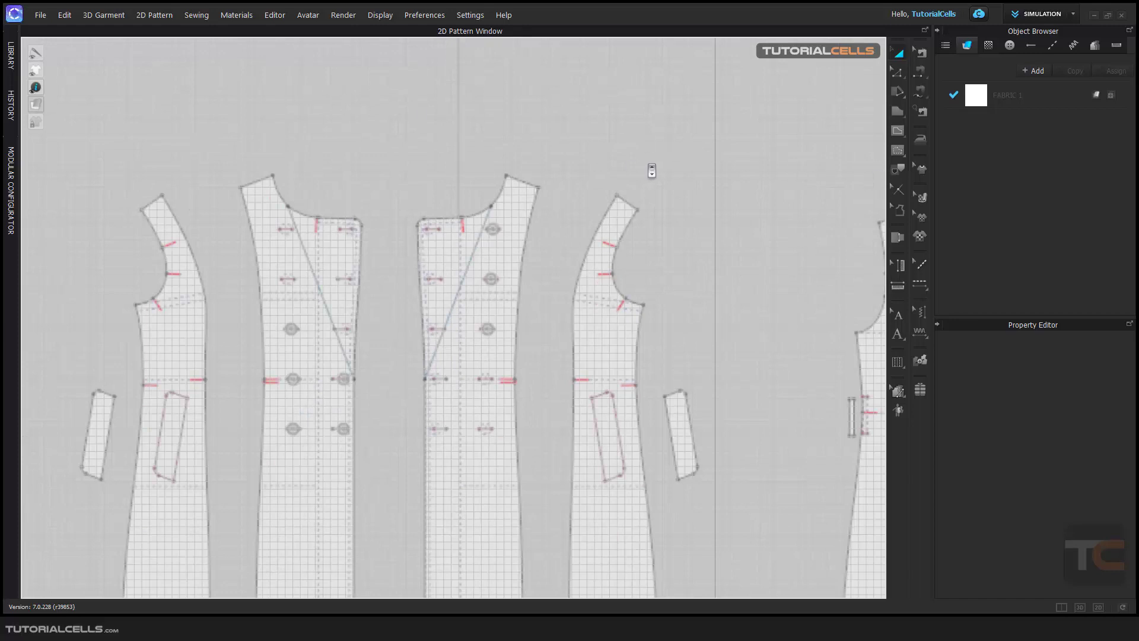
Step: With the Polygon tool, trace the front panel's neckline, shoulder and curved side edge
{"action": "left_click", "coordinate": [897, 115]}
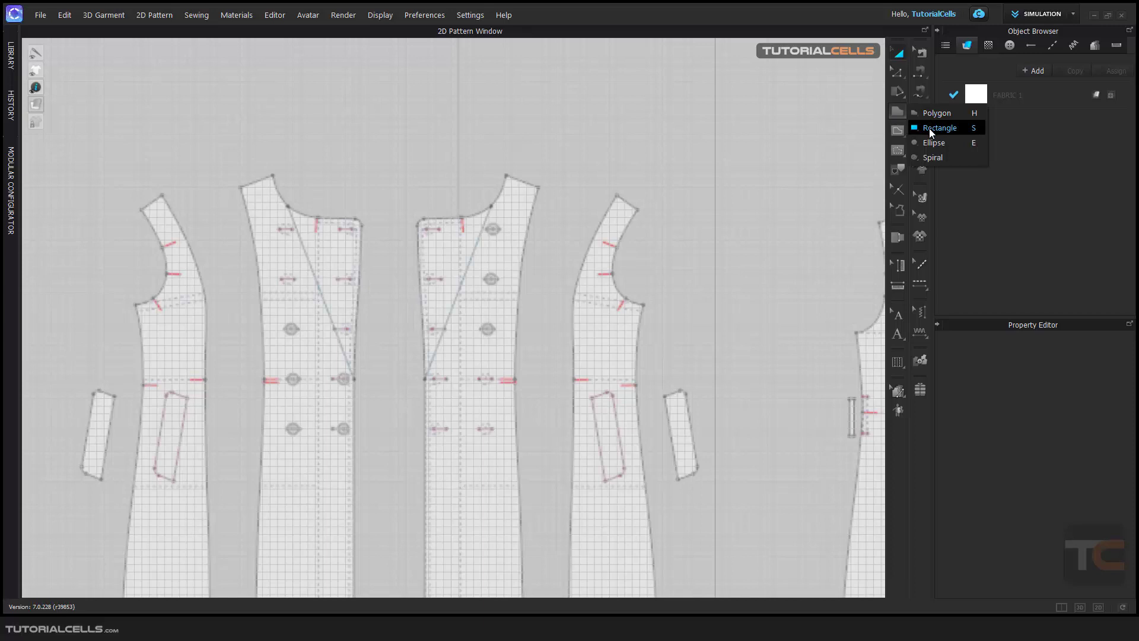
{"action": "left_click", "coordinate": [930, 113]}
{"action": "left_click", "coordinate": [506, 175]}
{"action": "left_click", "coordinate": [538, 188]}
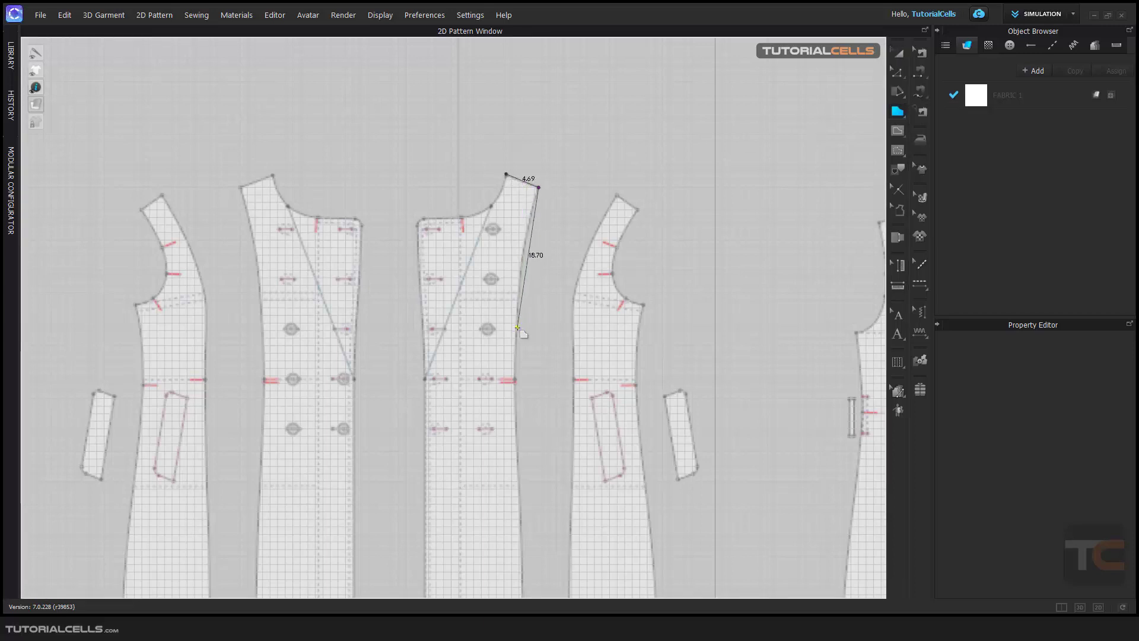
{"action": "left_click_drag", "start_coordinate": [517, 330], "coordinate": [518, 389]}
{"action": "scroll", "coordinate": [519, 389], "scroll_direction": "down", "scroll_amount": 2}
{"action": "middle_click_drag", "start_coordinate": [498, 490], "coordinate": [483, 358]}
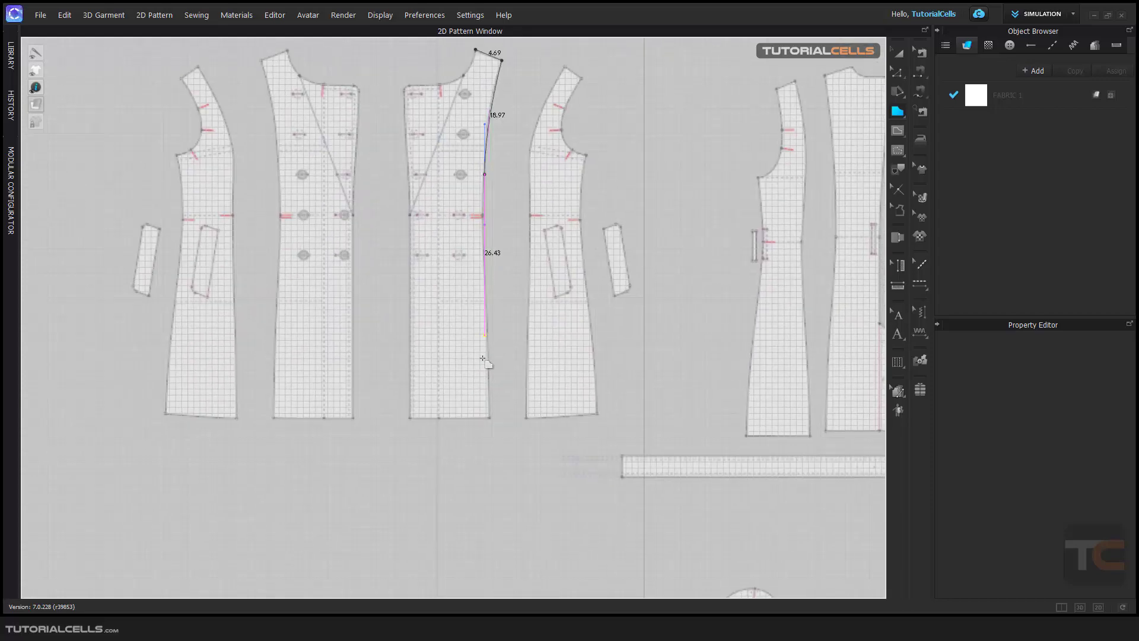
Step: Trace the bottom and left edges and close the outline into a new pattern piece
{"action": "left_click", "coordinate": [489, 417]}
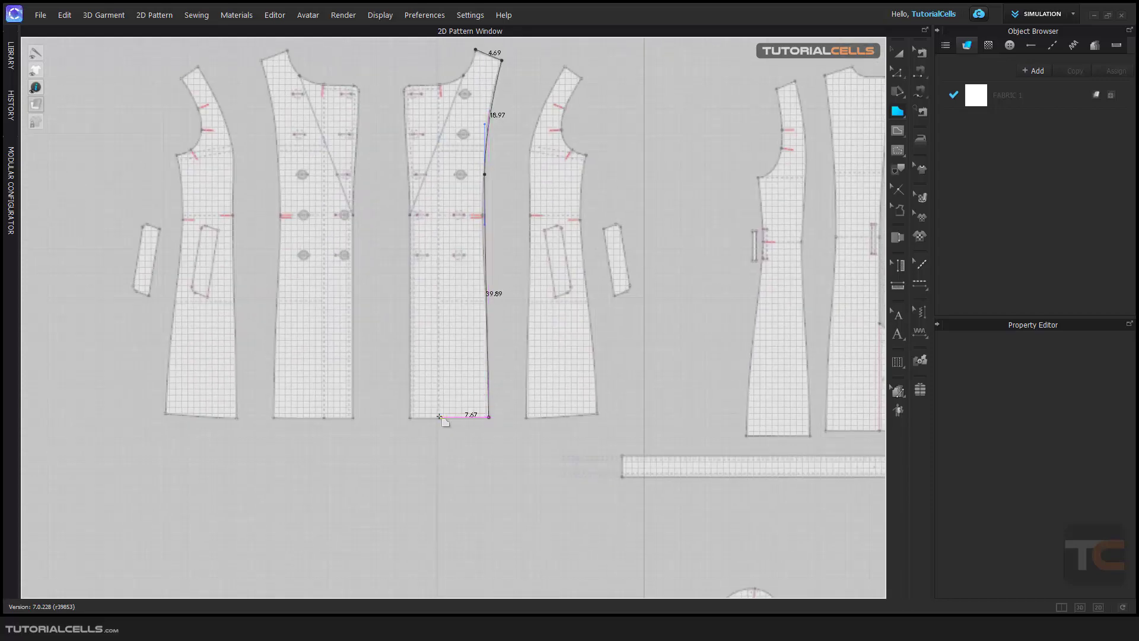
{"action": "left_click", "coordinate": [409, 417]}
{"action": "left_click", "coordinate": [408, 215]}
{"action": "left_click", "coordinate": [408, 127]}
{"action": "left_click", "coordinate": [408, 87]}
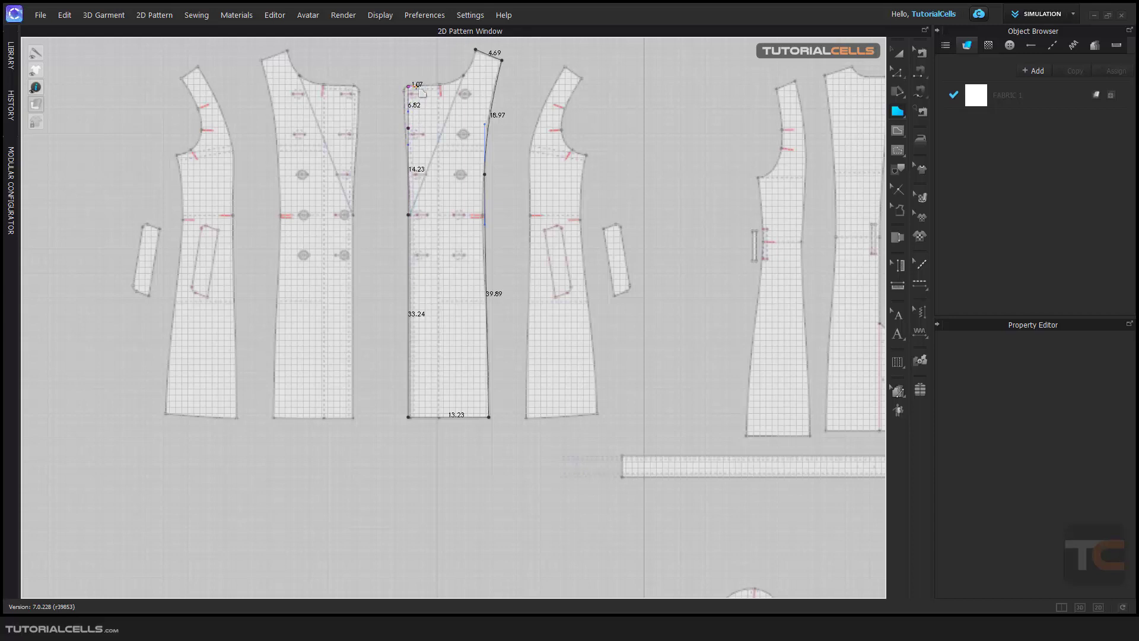
{"action": "left_click", "coordinate": [456, 78]}
{"action": "left_click", "coordinate": [475, 50]}
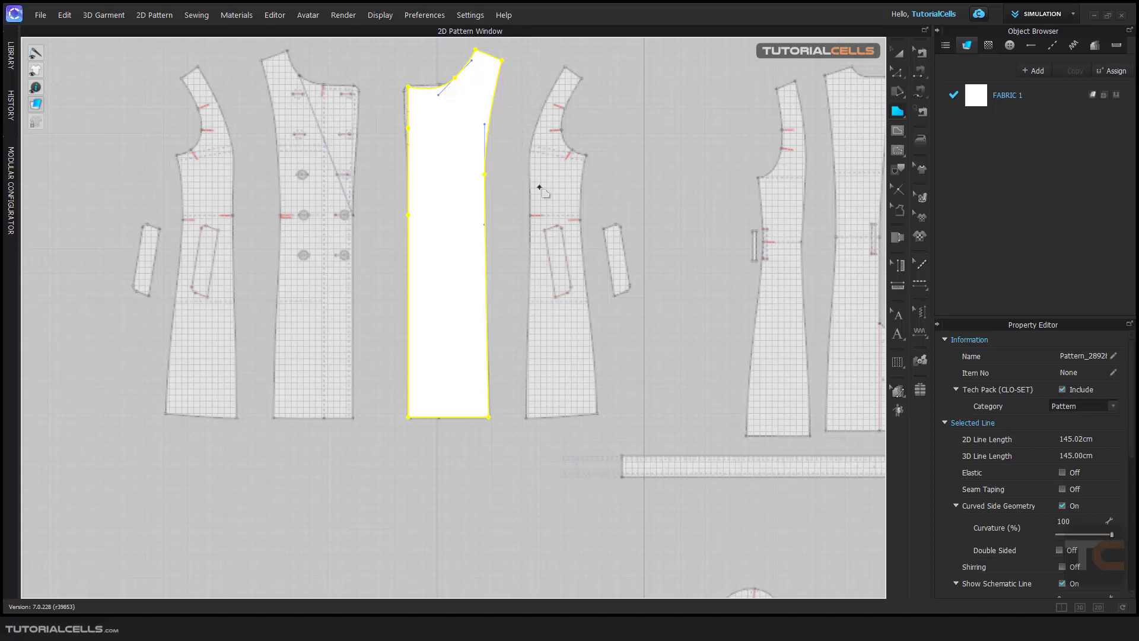
Step: Move the traced pattern piece down and to the left
{"action": "middle_click_drag", "start_coordinate": [541, 190], "coordinate": [522, 201]}
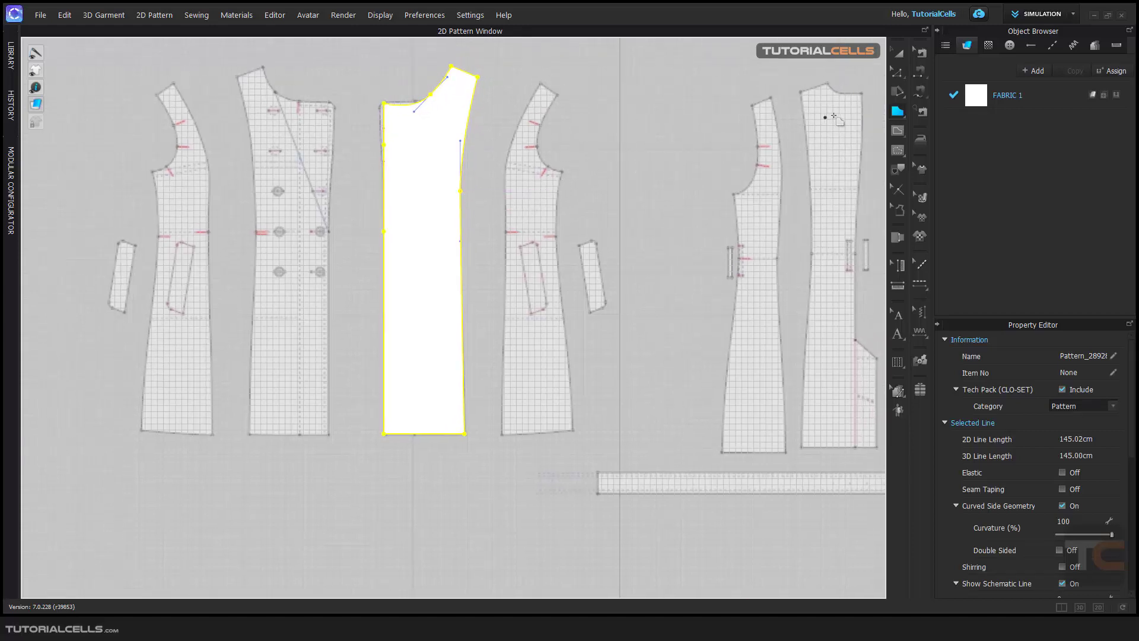
{"action": "left_click", "coordinate": [901, 59]}
{"action": "scroll", "coordinate": [560, 204], "scroll_direction": "down", "scroll_amount": 5}
{"action": "left_click_drag", "start_coordinate": [571, 189], "coordinate": [540, 227]}
Step: Discard the traced piece, drag the background image left and down, then cancel the dialog
{"action": "key", "text": "Escape"}
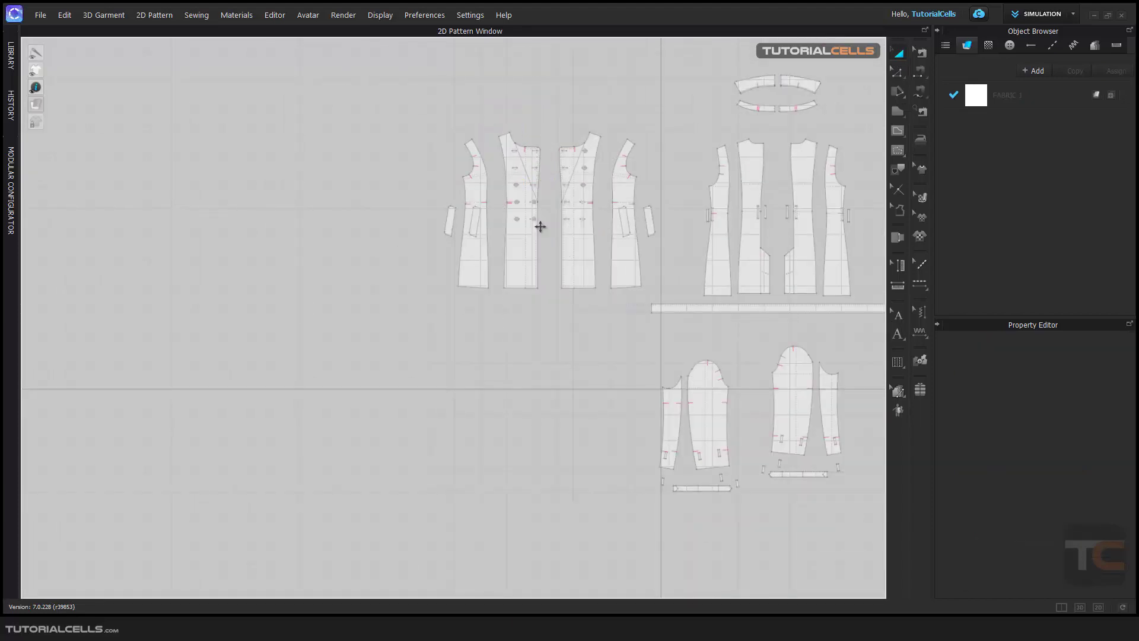
{"action": "right_click", "coordinate": [558, 203]}
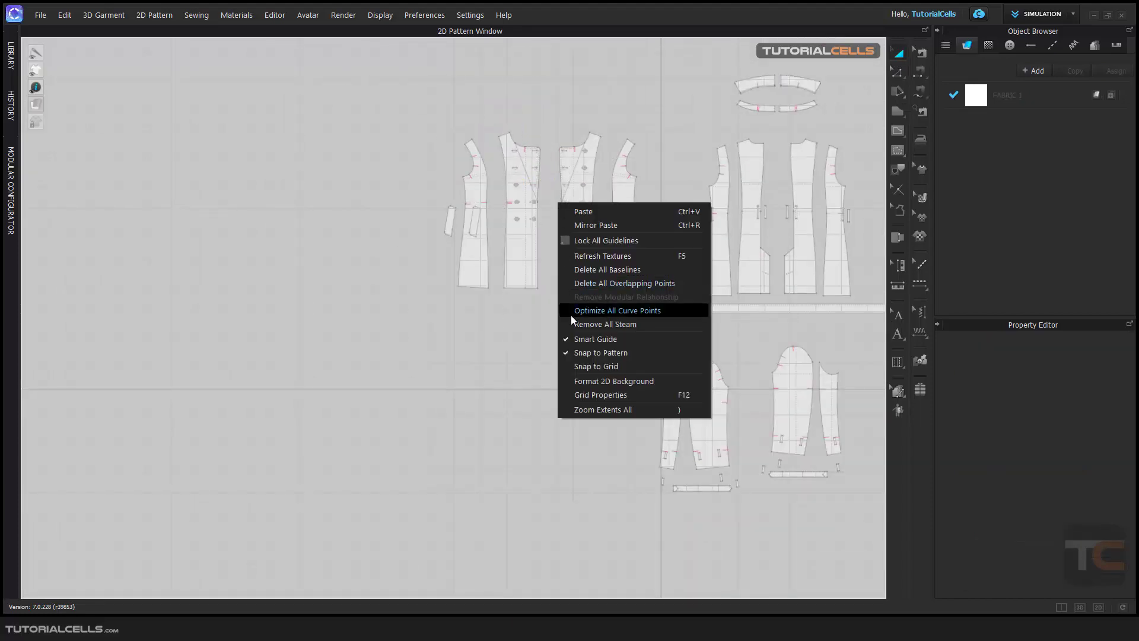
{"action": "left_click", "coordinate": [601, 382]}
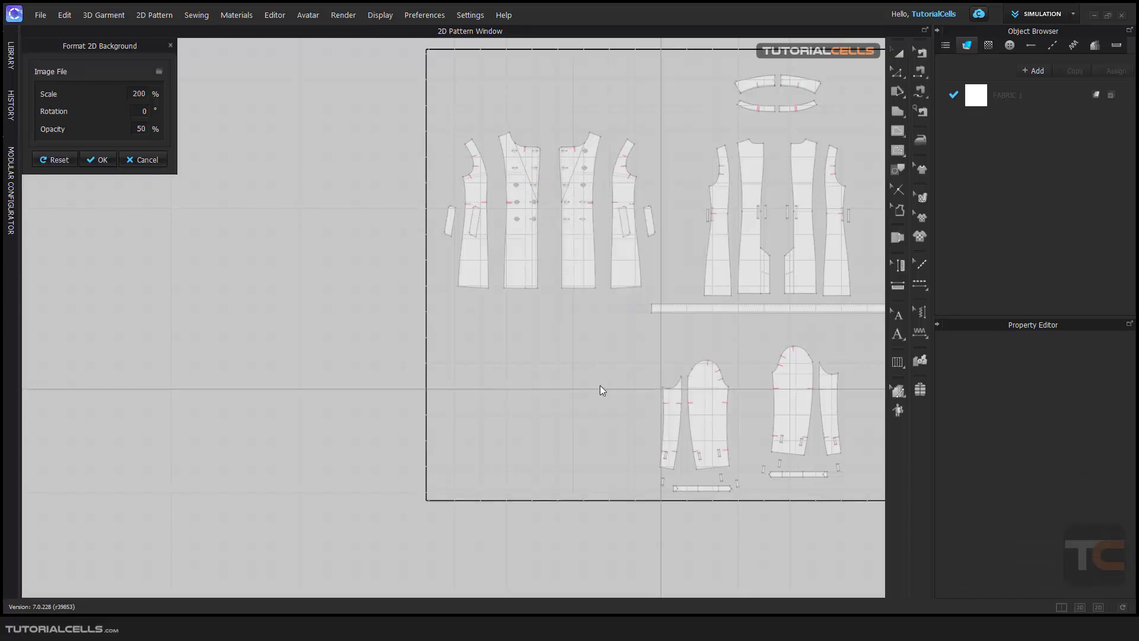
{"action": "left_click_drag", "start_coordinate": [131, 50], "coordinate": [260, 144]}
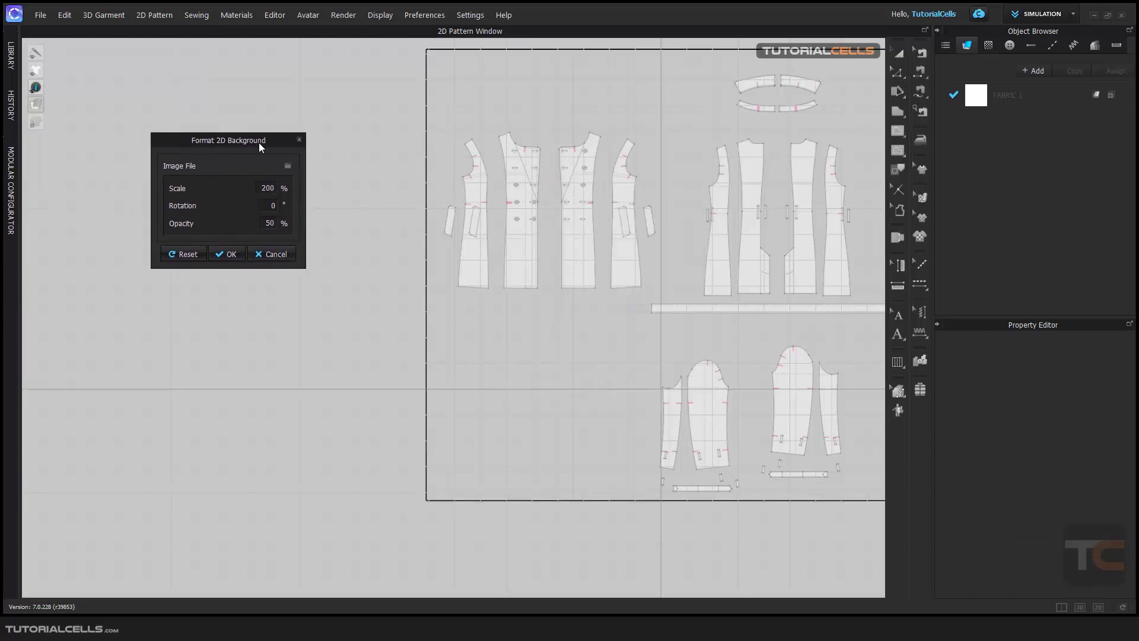
{"action": "left_click_drag", "start_coordinate": [530, 200], "coordinate": [338, 262]}
{"action": "left_click_drag", "start_coordinate": [410, 240], "coordinate": [424, 240]}
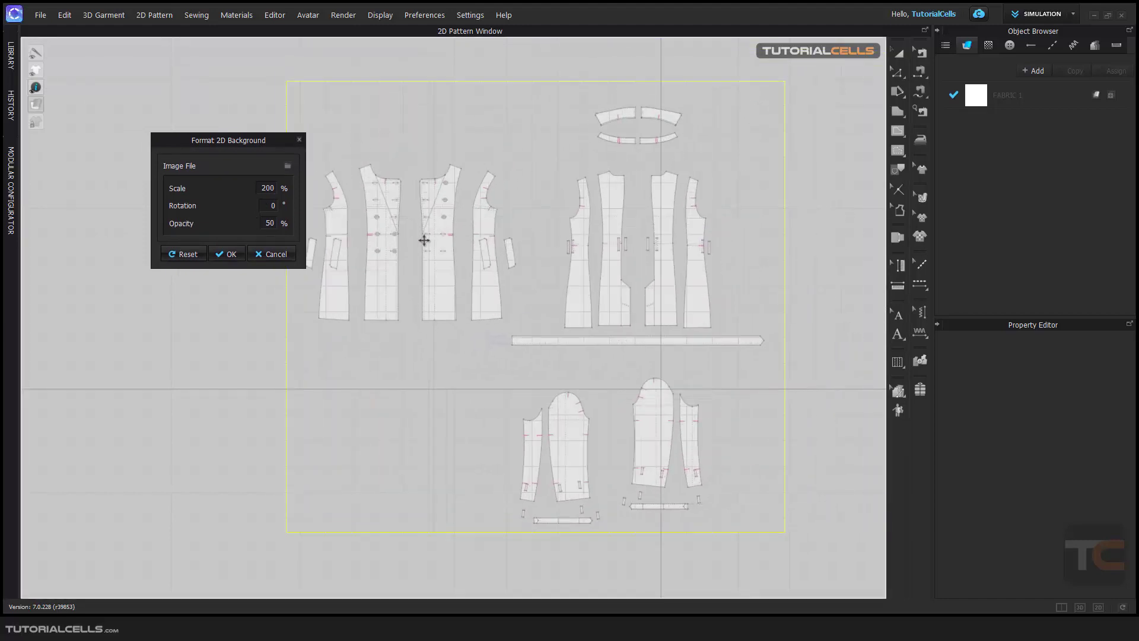
{"action": "key", "text": "Escape"}
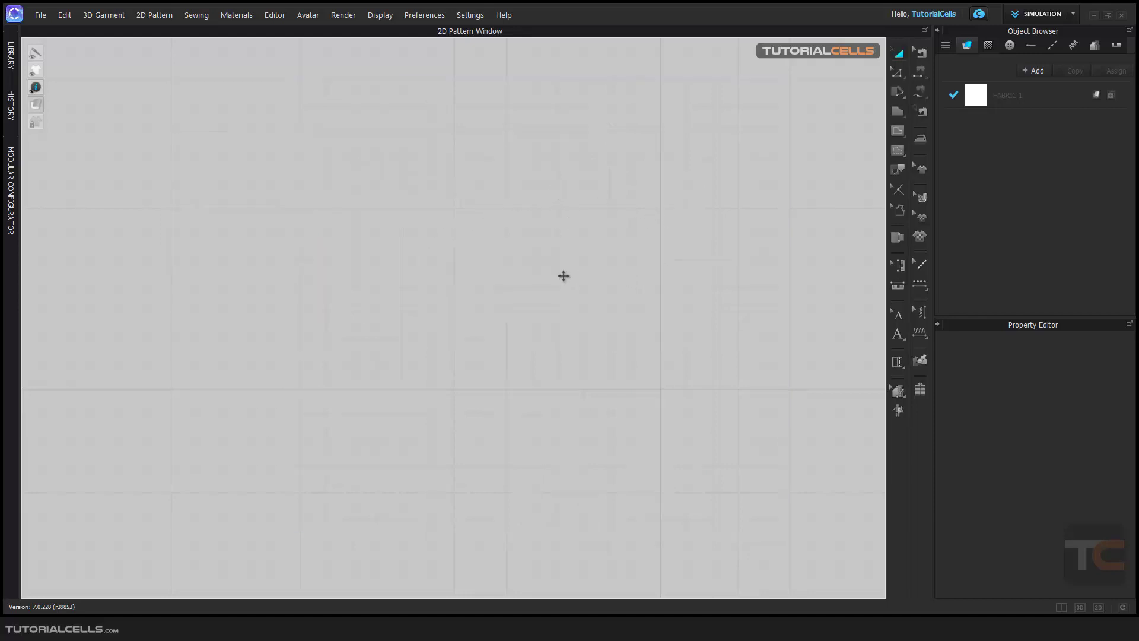
Step: Reset the background to 100% scale, 0° rotation and 50% opacity
{"action": "right_click", "coordinate": [399, 211]}
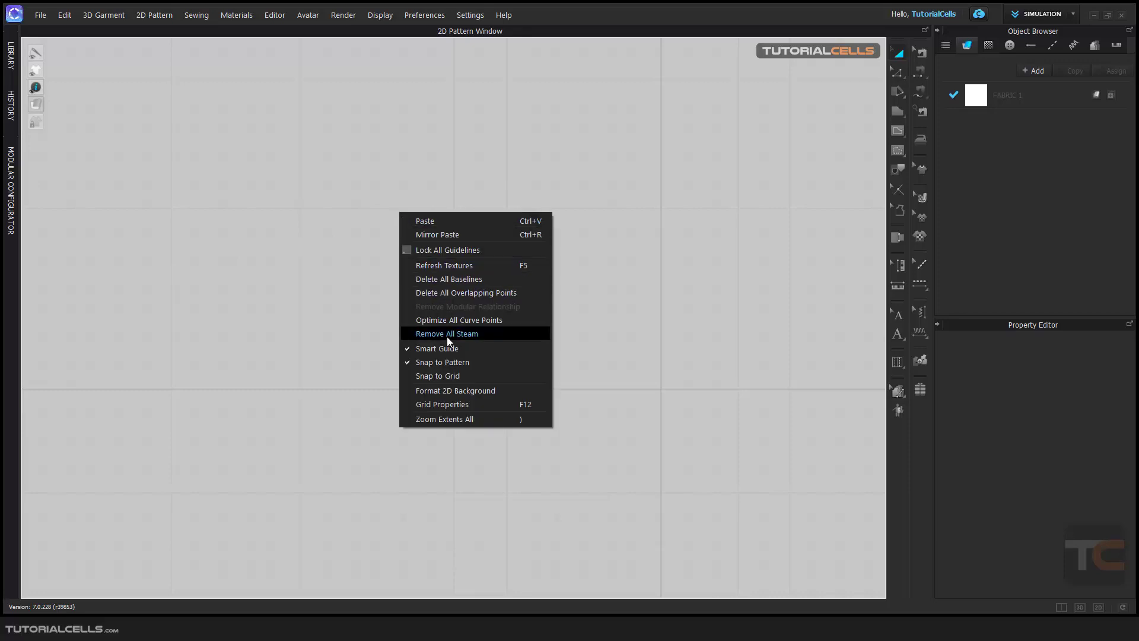
{"action": "left_click", "coordinate": [450, 386]}
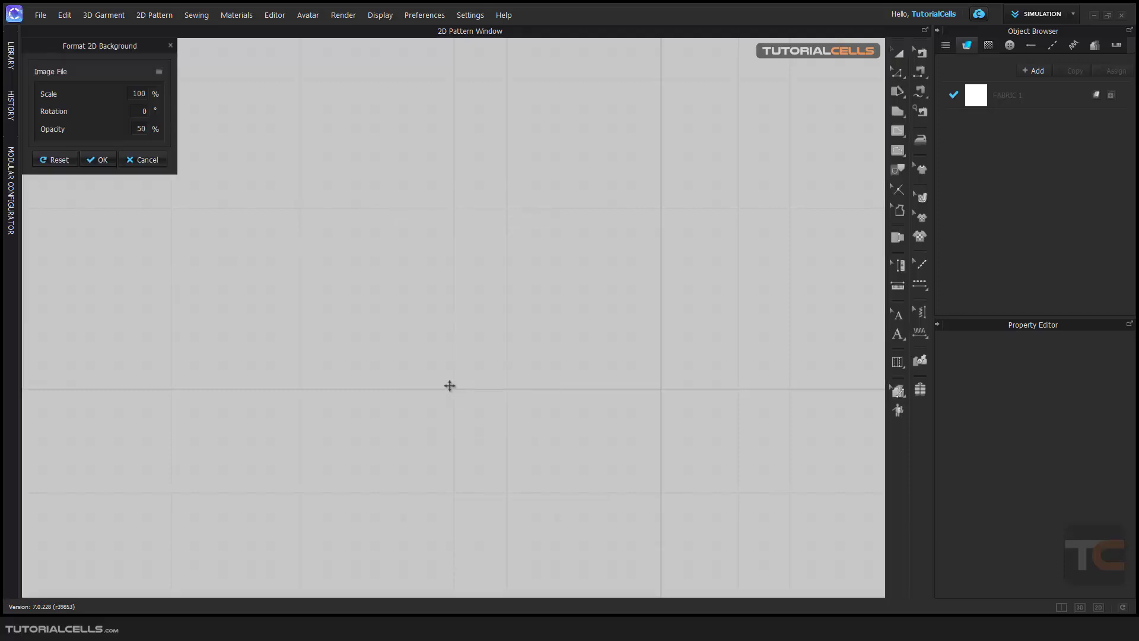
{"action": "left_click", "coordinate": [61, 160]}
{"action": "middle_click_drag", "start_coordinate": [539, 229], "coordinate": [567, 193]}
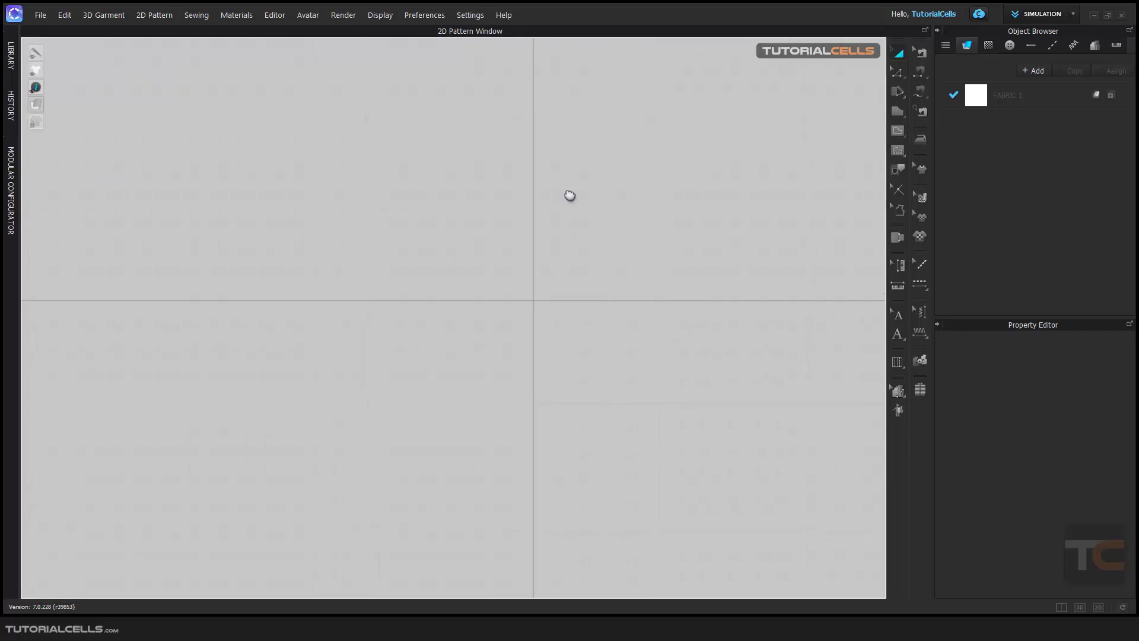
Step: Draw a large rectangle pattern across the canvas with the Rectangle tool
{"action": "left_click", "coordinate": [902, 115]}
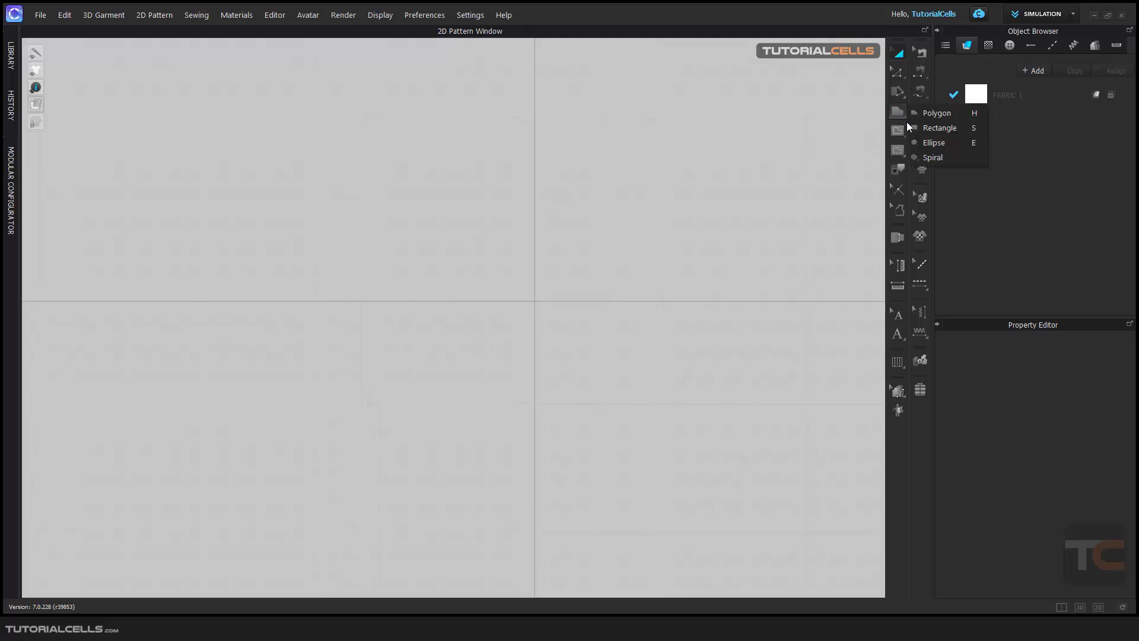
{"action": "left_click", "coordinate": [917, 125]}
{"action": "left_click", "coordinate": [277, 135]}
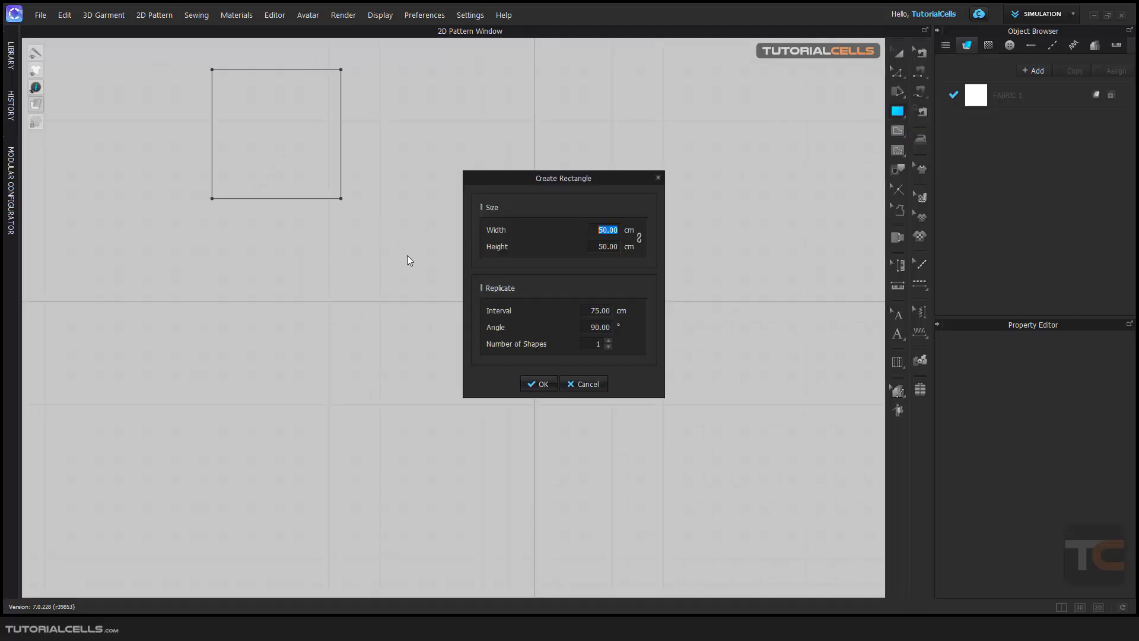
{"action": "left_click", "coordinate": [585, 384]}
{"action": "left_click_drag", "start_coordinate": [288, 132], "coordinate": [811, 534]}
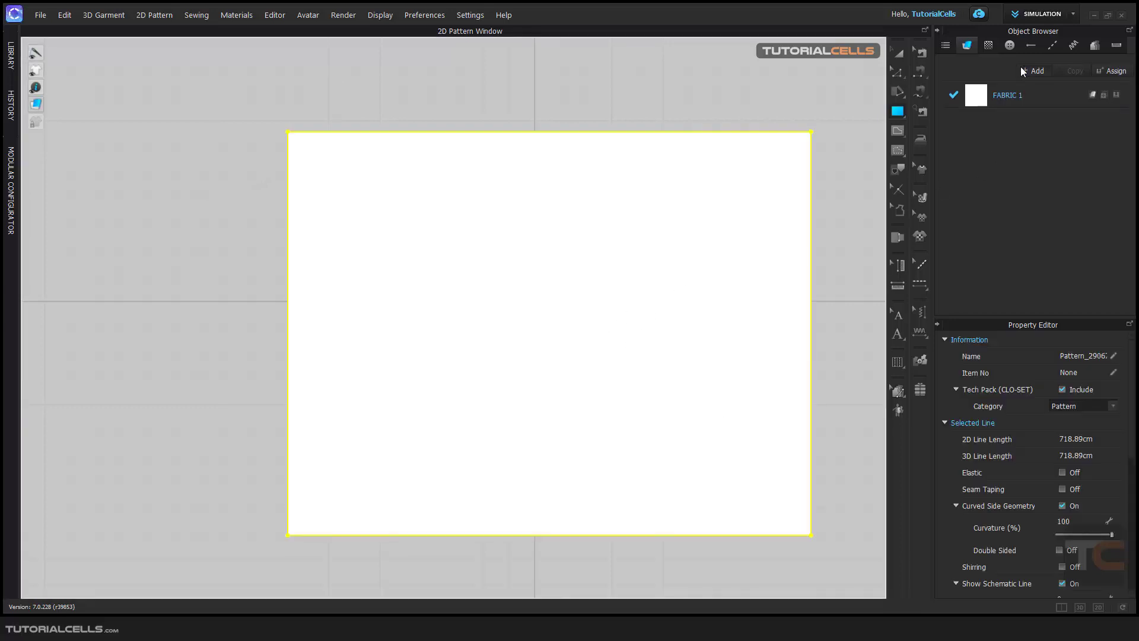
Step: Select FABRIC 1 in the Object Browser to show its material properties
{"action": "left_click", "coordinate": [1008, 95]}
{"action": "scroll", "coordinate": [1104, 444], "scroll_direction": "down", "scroll_amount": 2}
{"action": "scroll", "coordinate": [1104, 445], "scroll_direction": "down", "scroll_amount": 1}
{"action": "right_click_drag", "start_coordinate": [686, 335], "coordinate": [597, 275]}
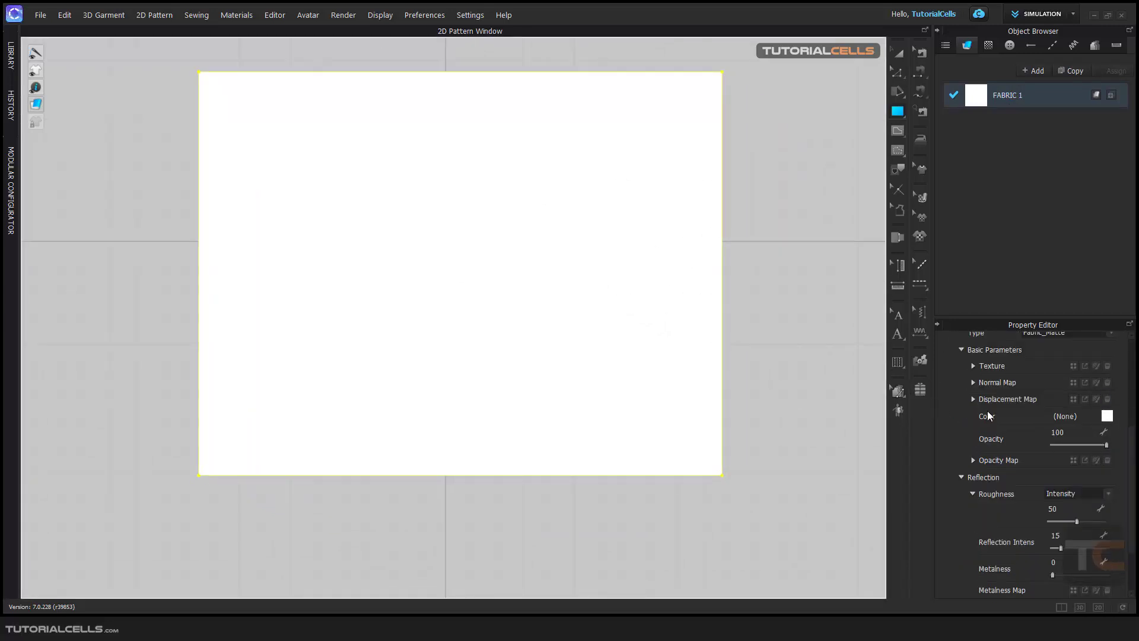
Step: Load the coat pattern sheet image as FABRIC 1's texture
{"action": "left_click", "coordinate": [1068, 367]}
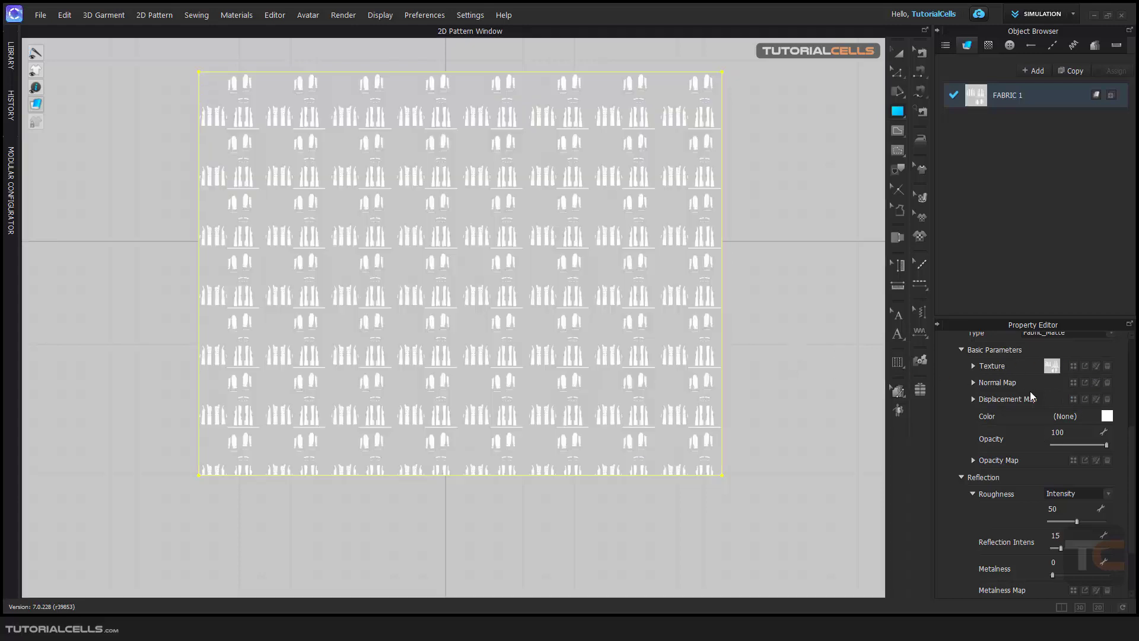
{"action": "scroll", "coordinate": [1089, 417], "scroll_direction": "down", "scroll_amount": 1}
{"action": "scroll", "coordinate": [1104, 412], "scroll_direction": "down", "scroll_amount": 1}
{"action": "scroll", "coordinate": [1118, 433], "scroll_direction": "up", "scroll_amount": 6}
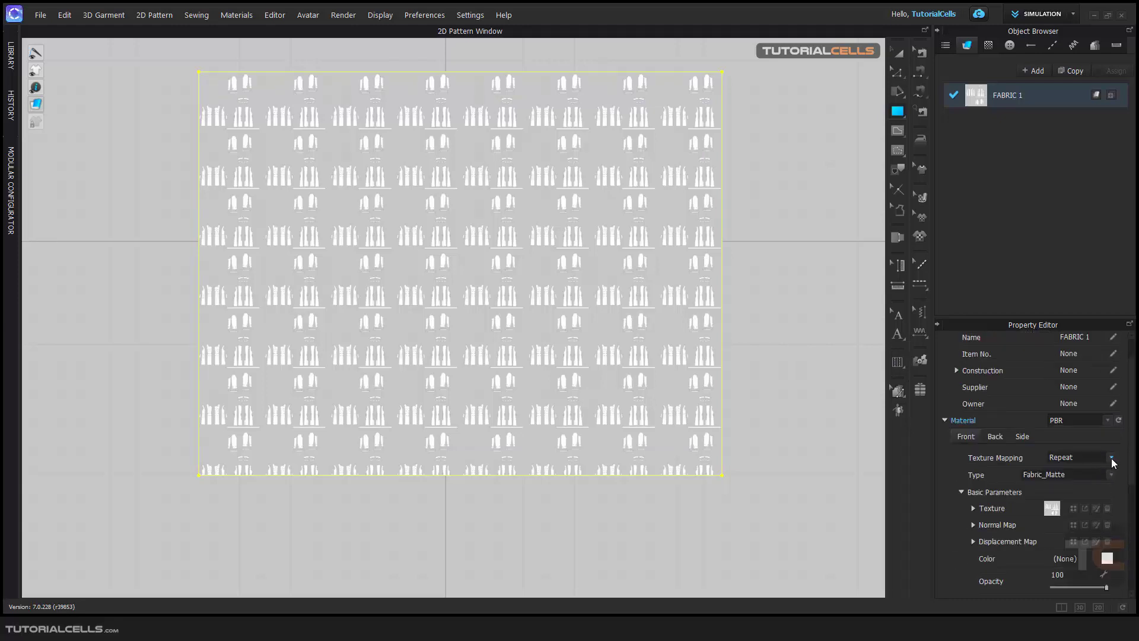
Step: Set FABRIC 1's texture mapping to Unified
{"action": "left_click", "coordinate": [1112, 458]}
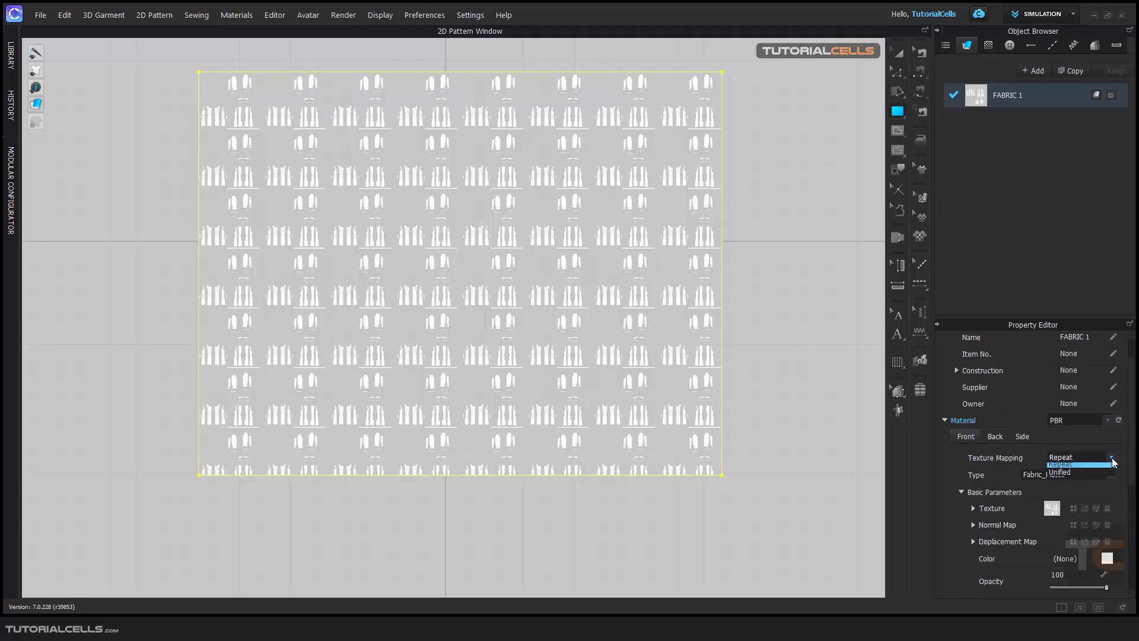
{"action": "left_click", "coordinate": [1077, 474]}
{"action": "right_click_drag", "start_coordinate": [587, 282], "coordinate": [599, 295]}
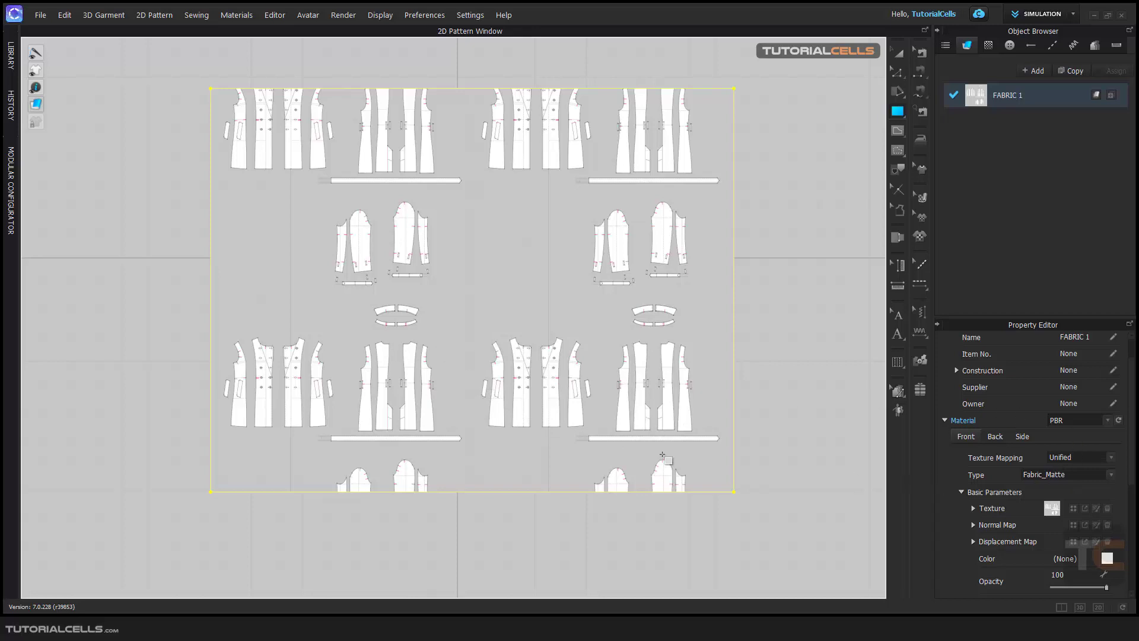
{"action": "middle_click_drag", "start_coordinate": [577, 383], "coordinate": [588, 391]}
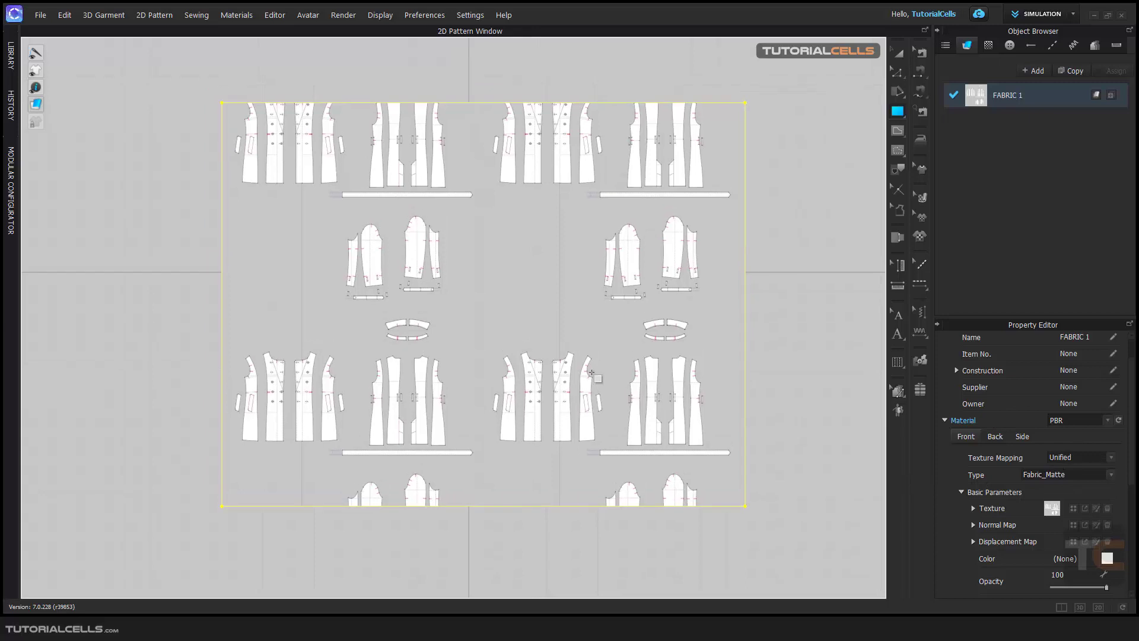
{"action": "scroll", "coordinate": [588, 391], "scroll_direction": "down", "scroll_amount": 2}
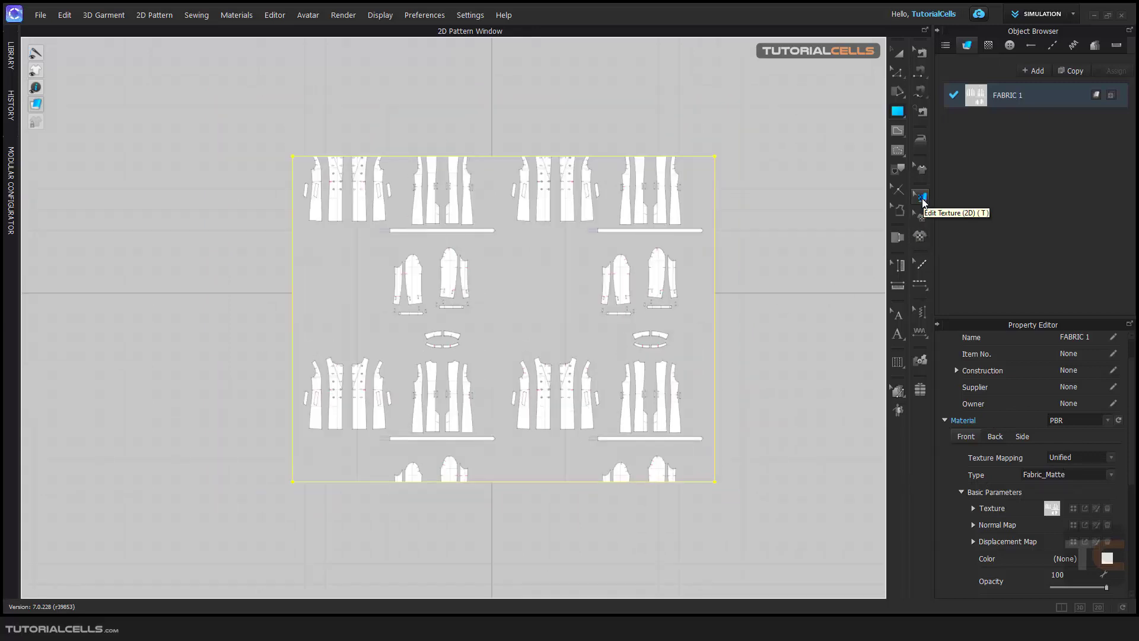
Step: In Edit Texture (2D), drag the grain-line handle toward the rectangle's centre and rotate it slightly
{"action": "left_click", "coordinate": [921, 199]}
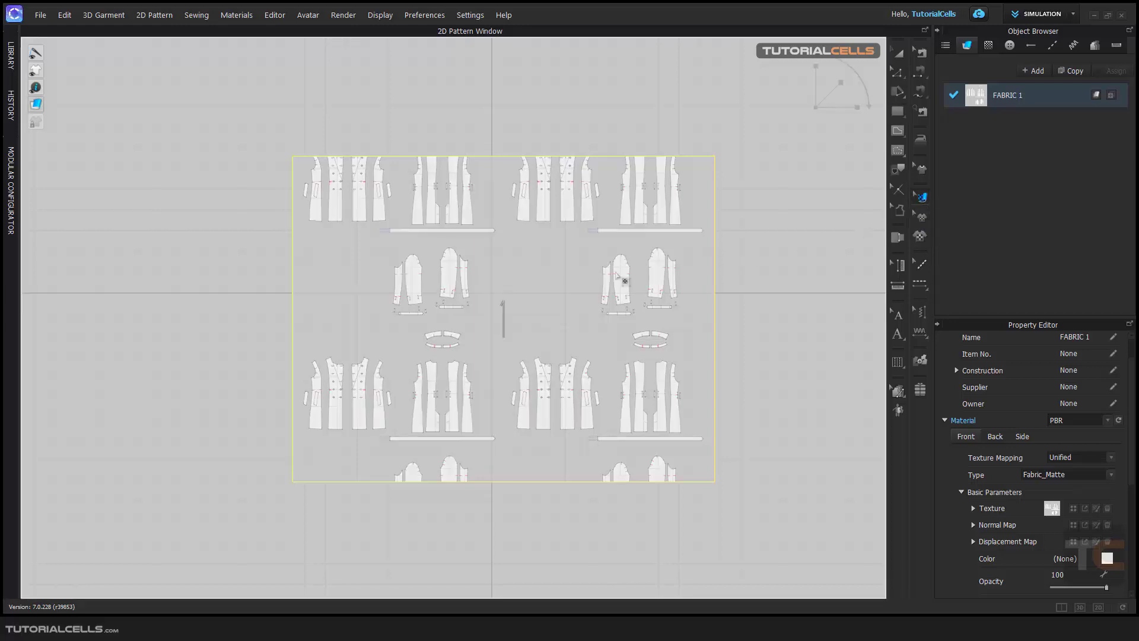
{"action": "left_click", "coordinate": [554, 298]}
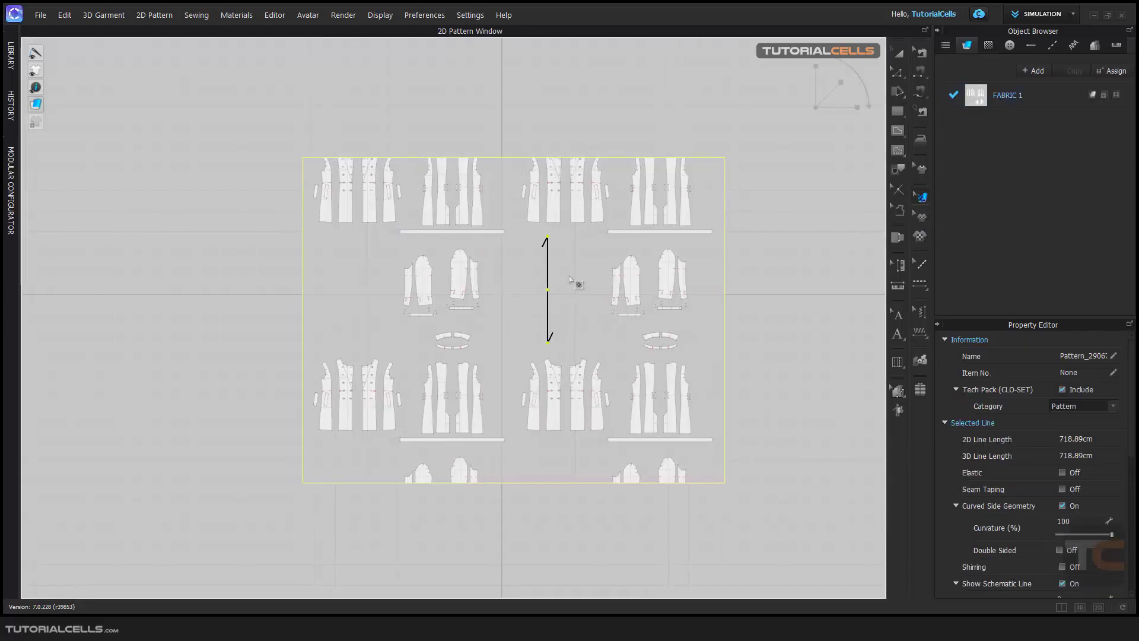
{"action": "left_click", "coordinate": [669, 220]}
{"action": "left_click_drag", "start_coordinate": [658, 232], "coordinate": [515, 321]}
{"action": "mouse_move", "coordinate": [514, 268]}
{"action": "left_mouse_down"}
{"action": "mouse_move", "coordinate": [529, 279]}
{"action": "mouse_move", "coordinate": [516, 267]}
{"action": "left_mouse_up"}
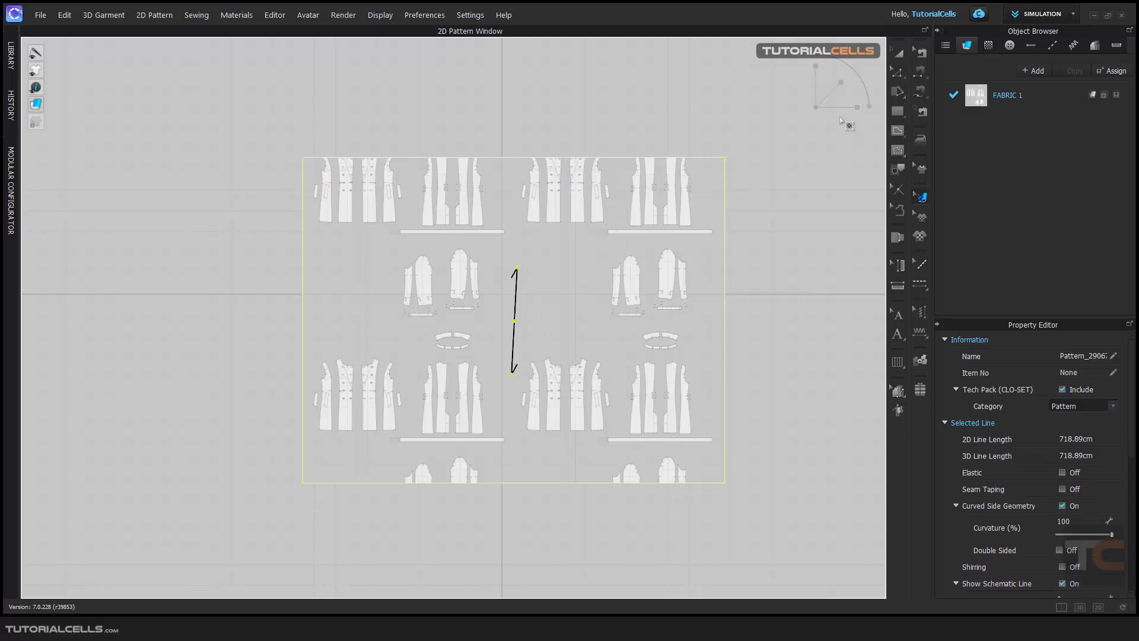
Step: Reselect the texture handle, centre it on the rectangle and rotate it to vertical
{"action": "left_click", "coordinate": [922, 198]}
{"action": "left_click", "coordinate": [839, 87]}
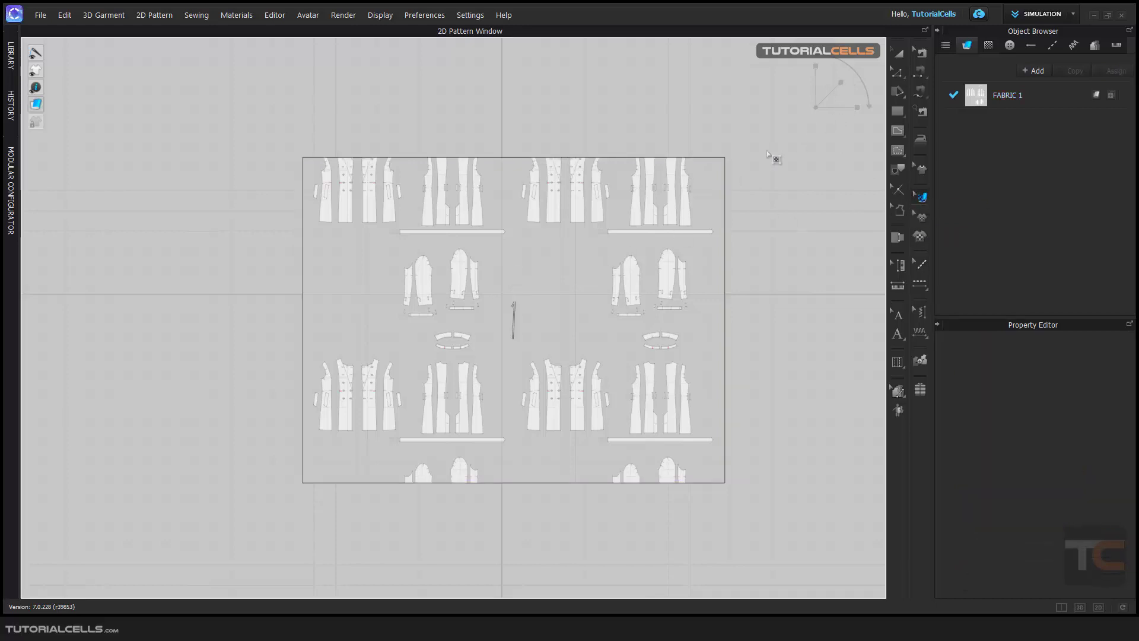
{"action": "left_click", "coordinate": [643, 217]}
{"action": "left_click_drag", "start_coordinate": [639, 222], "coordinate": [526, 308]}
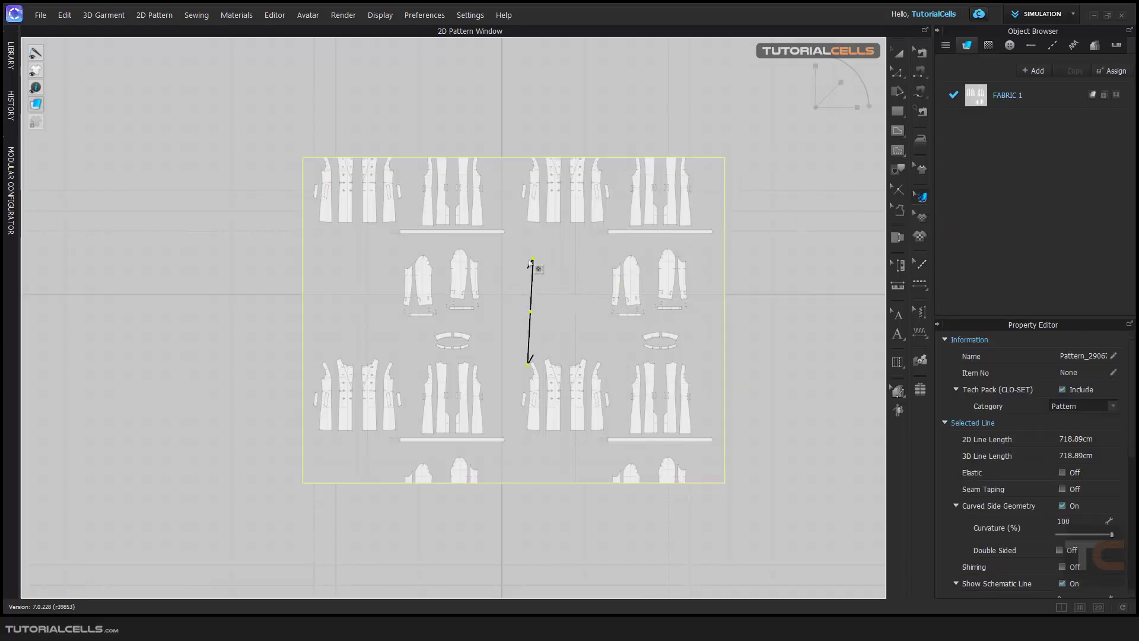
{"action": "left_click_drag", "start_coordinate": [527, 257], "coordinate": [529, 256]}
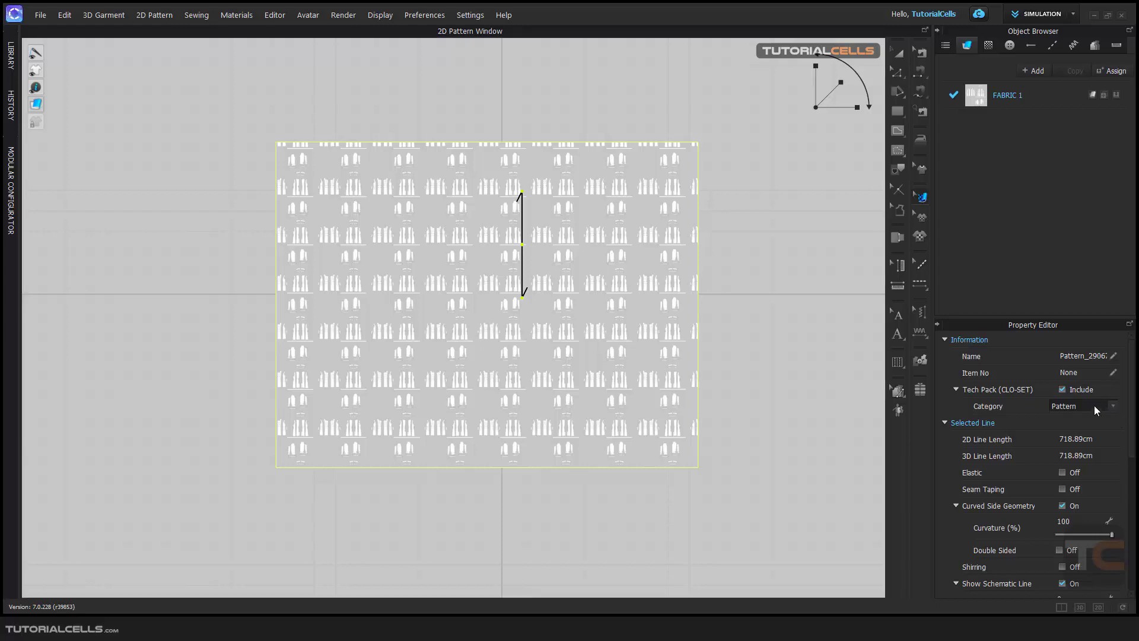
Step: Reselect FABRIC 1's texture and drag the scale handle outward twice to show large pattern pieces
{"action": "left_click", "coordinate": [899, 53]}
{"action": "left_click", "coordinate": [1008, 97]}
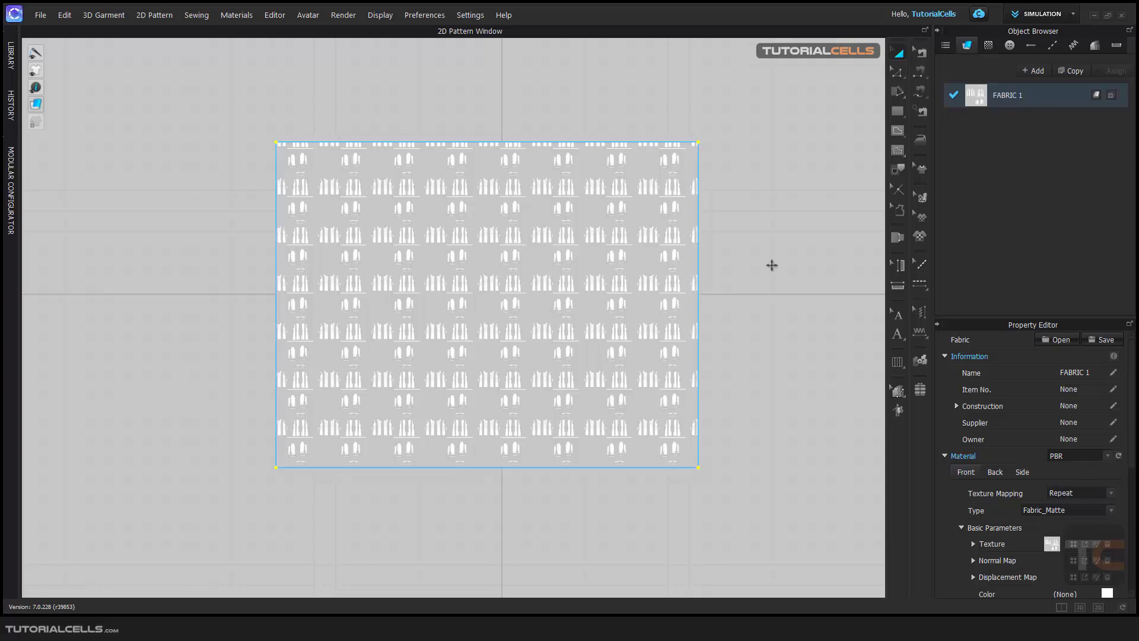
{"action": "left_click", "coordinate": [921, 197]}
{"action": "left_click", "coordinate": [518, 268]}
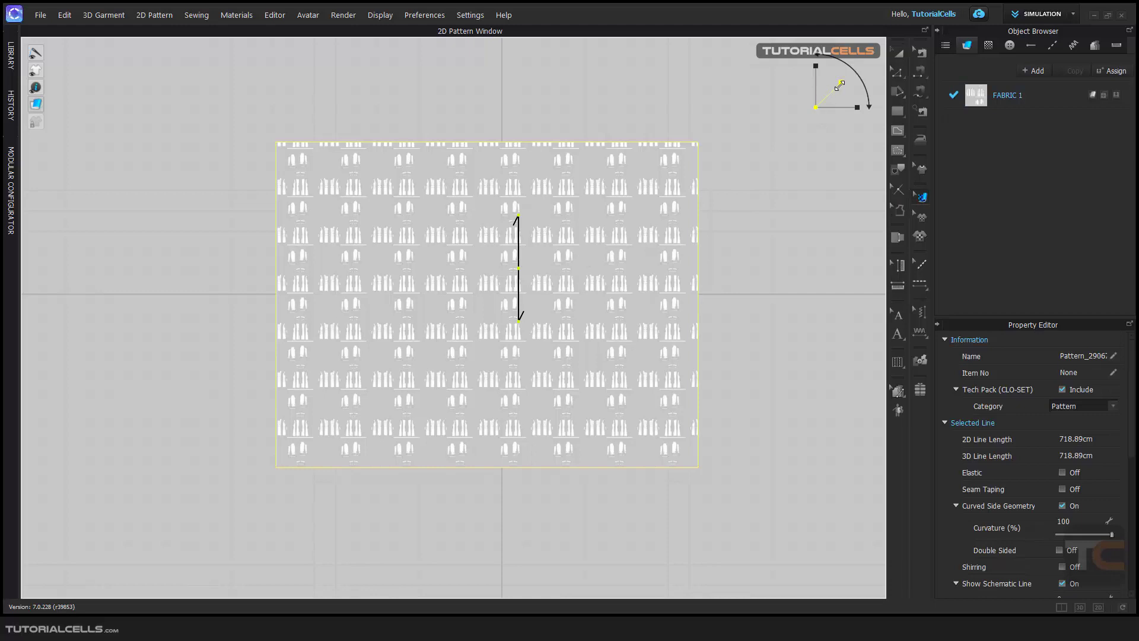
{"action": "left_click_drag", "start_coordinate": [841, 85], "coordinate": [917, 31]}
{"action": "left_click_drag", "start_coordinate": [841, 83], "coordinate": [852, 69]}
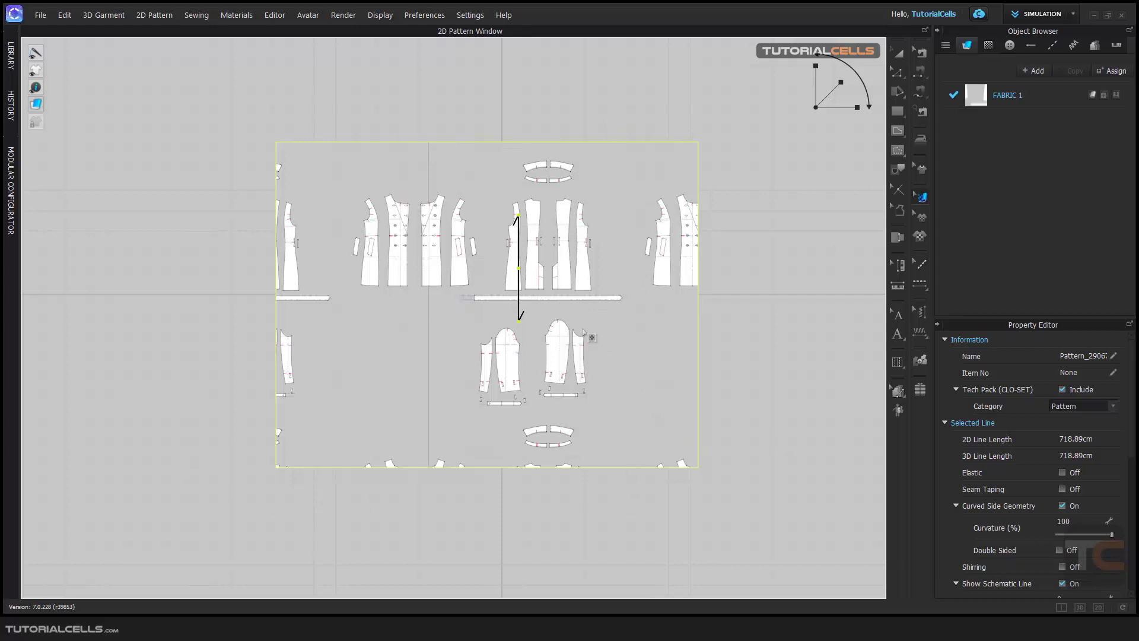
Step: Show the 3D window and lift the textured fabric rectangle upward, viewing it at an angle
{"action": "left_click", "coordinate": [1061, 606]}
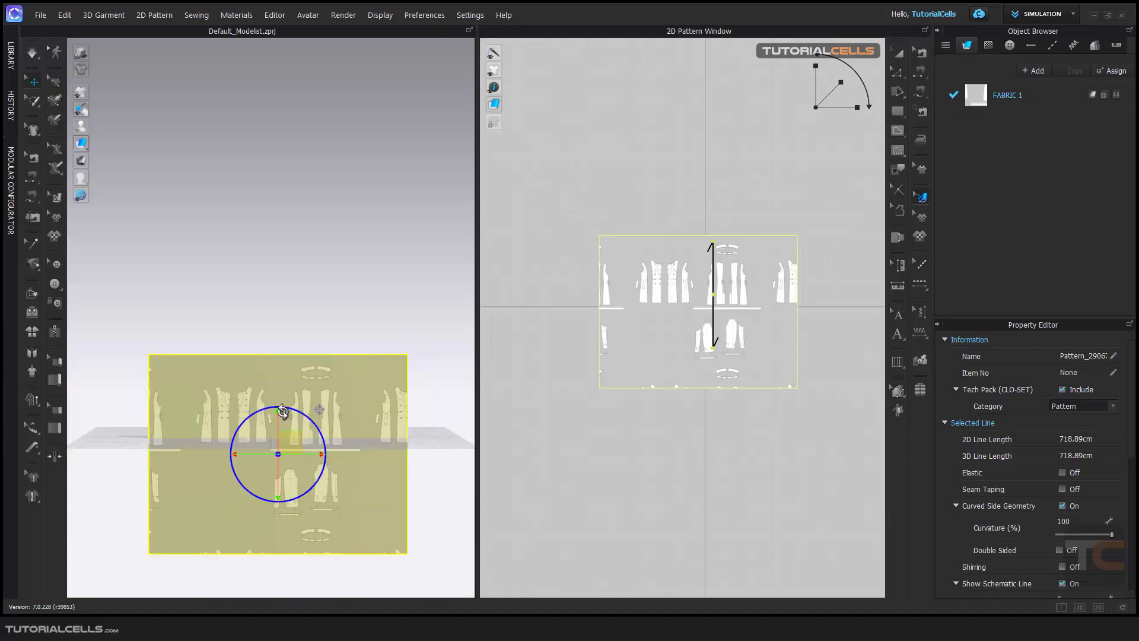
{"action": "left_click_drag", "start_coordinate": [287, 403], "coordinate": [287, 278]}
{"action": "right_click_drag", "start_coordinate": [309, 296], "coordinate": [350, 300]}
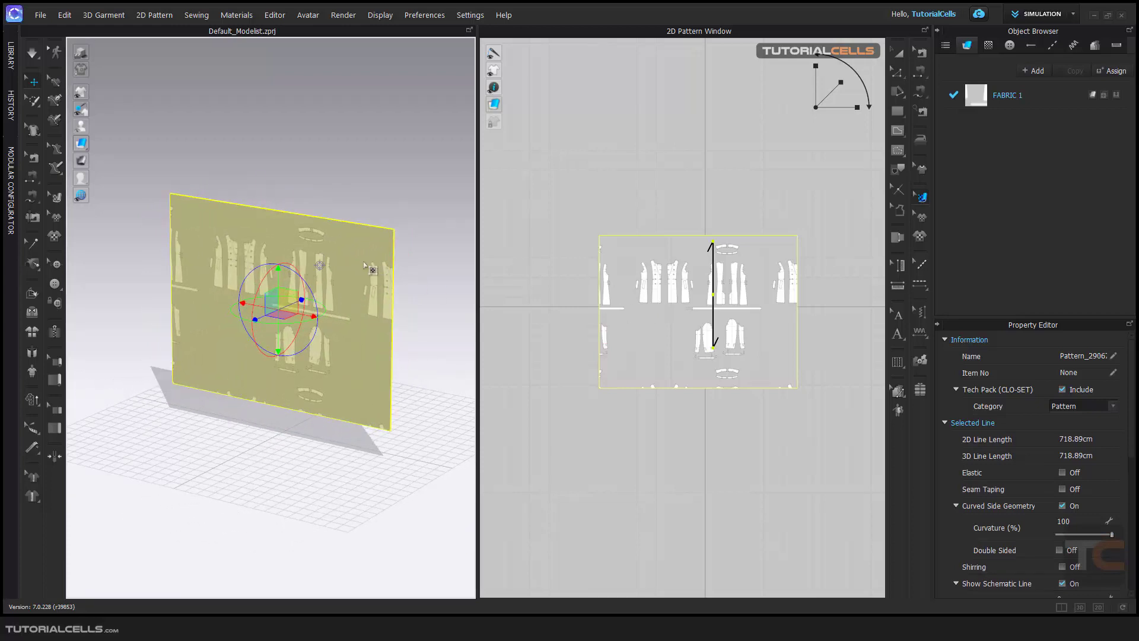
Step: Delete the textured rectangle pattern, leaving the 2D and 3D windows empty
{"action": "right_click", "coordinate": [538, 214]}
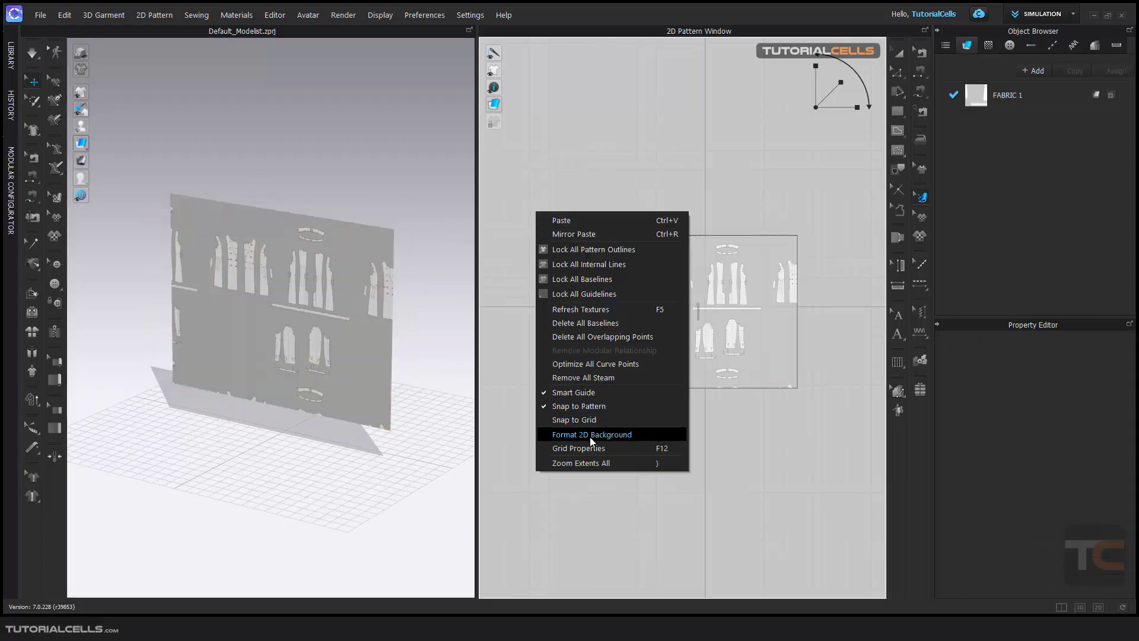
{"action": "left_click", "coordinate": [562, 170]}
{"action": "left_click", "coordinate": [317, 251]}
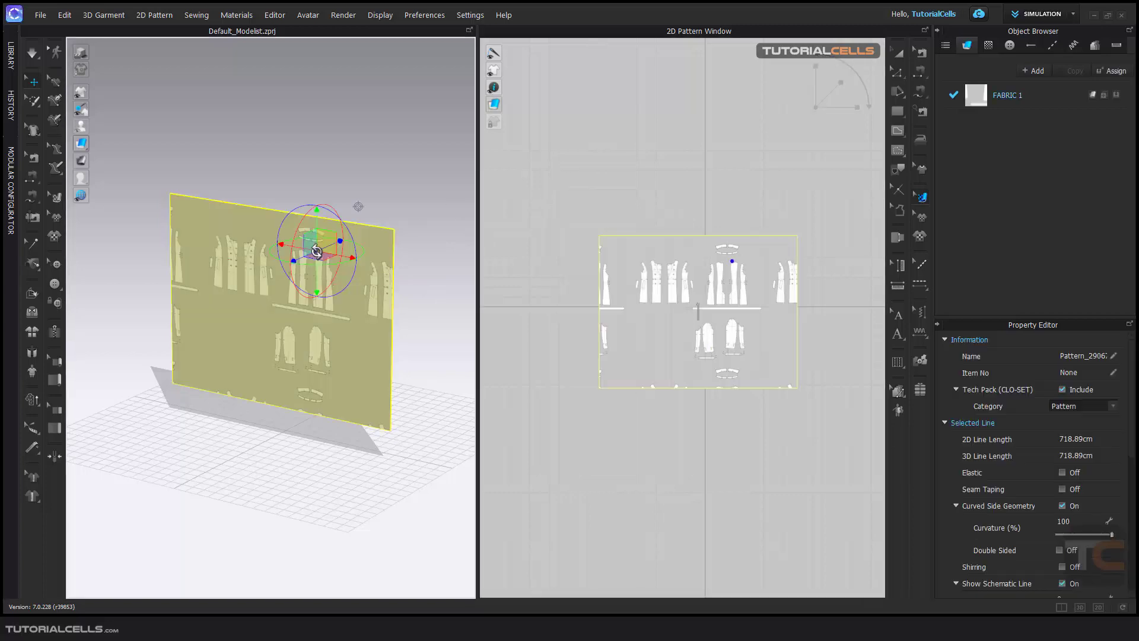
{"action": "key", "text": "Delete"}
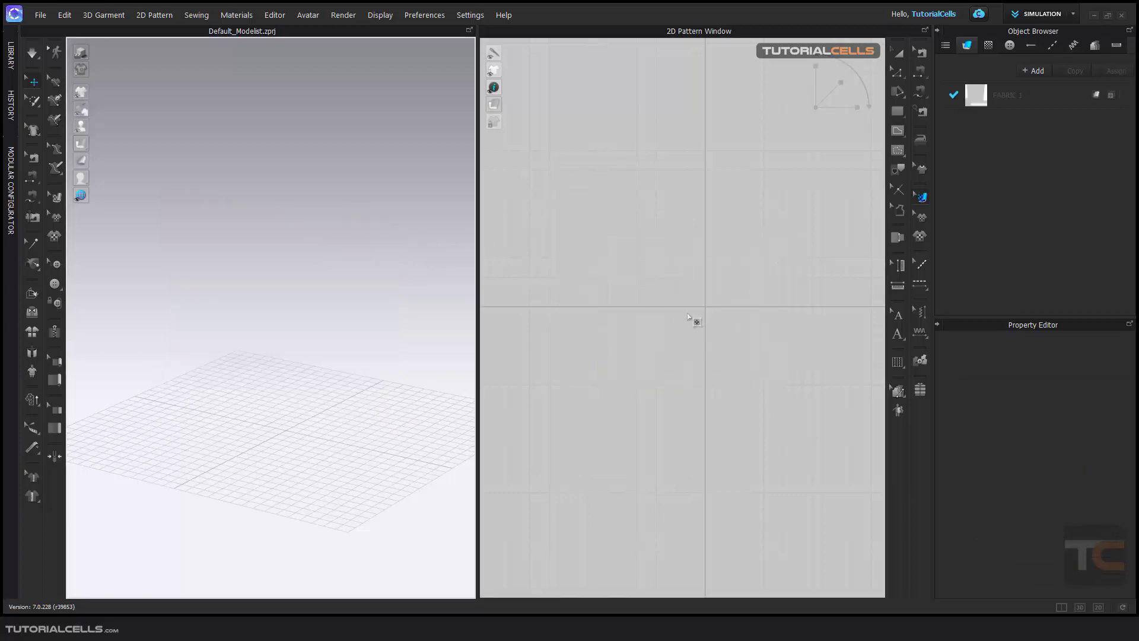
{"action": "left_click", "coordinate": [899, 55]}
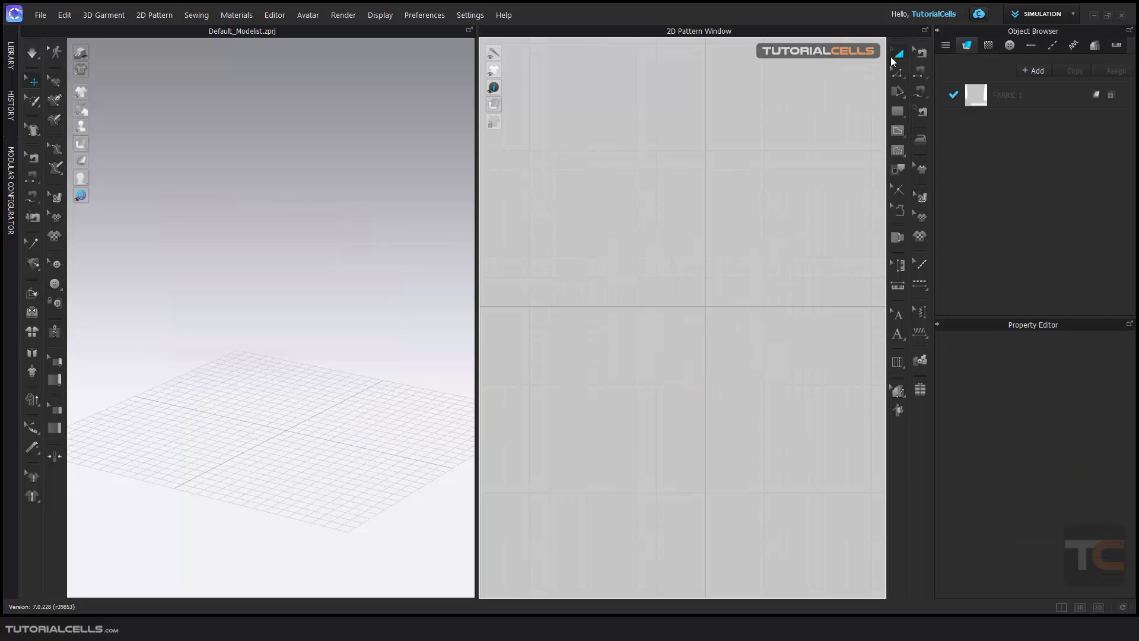
{"action": "middle_click_drag", "start_coordinate": [688, 287], "coordinate": [684, 313]}
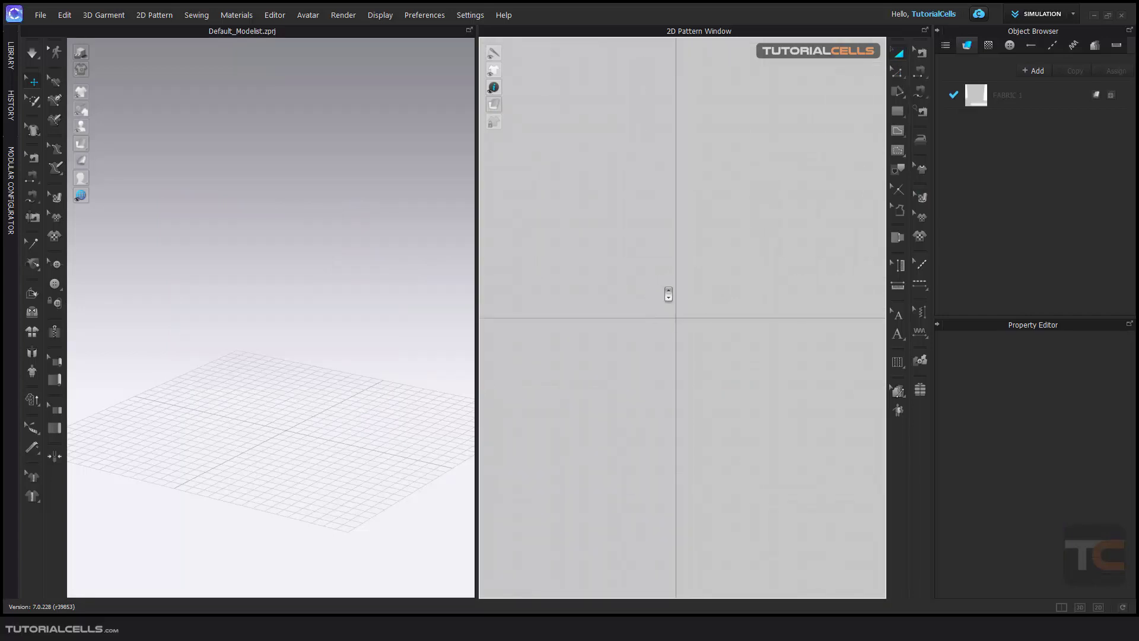